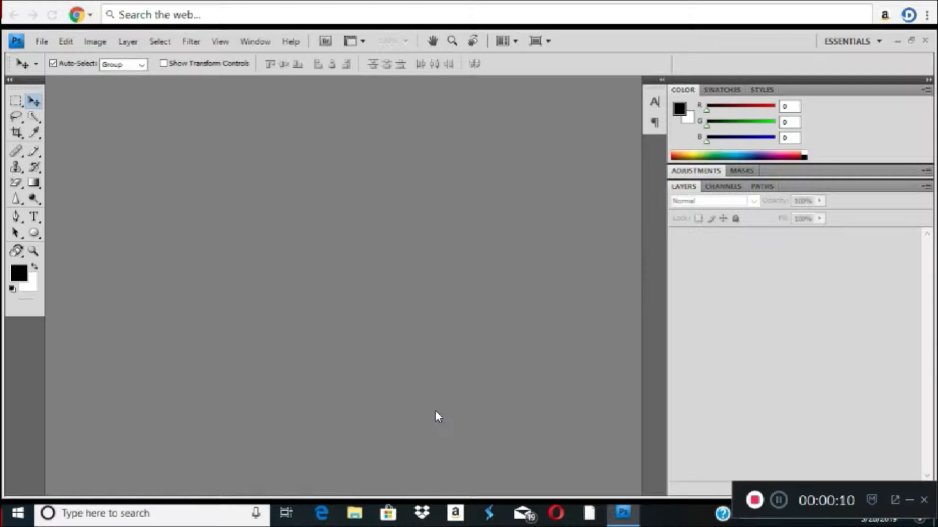
# - Open the image BANNER-1546X360=#2 and duplicate its Background layer
pyautogui.click(779, 501)
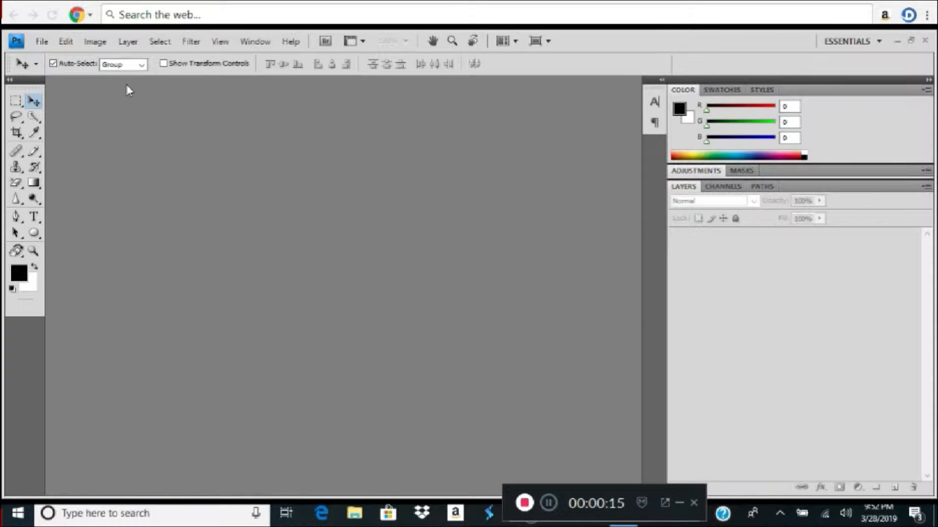
pyautogui.click(42, 42)
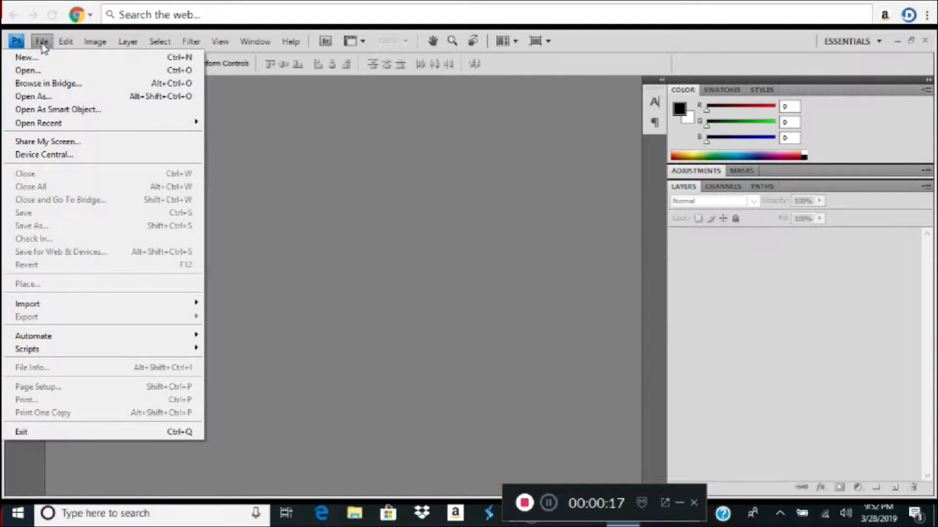
pyautogui.click(39, 70)
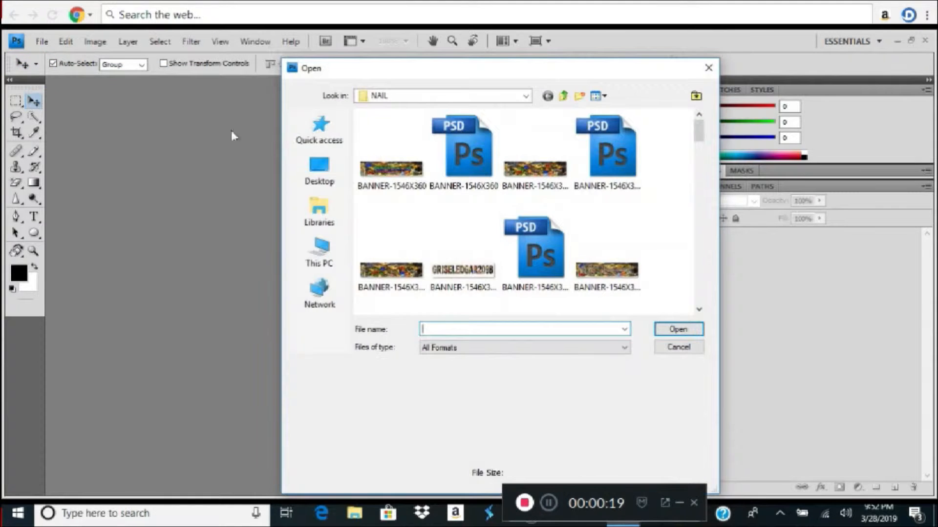
pyautogui.click(547, 175)
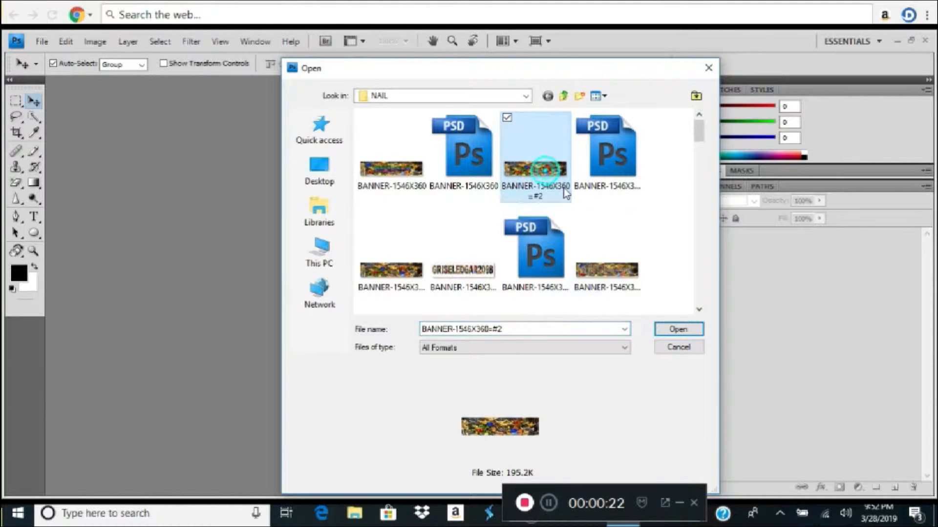
pyautogui.click(677, 329)
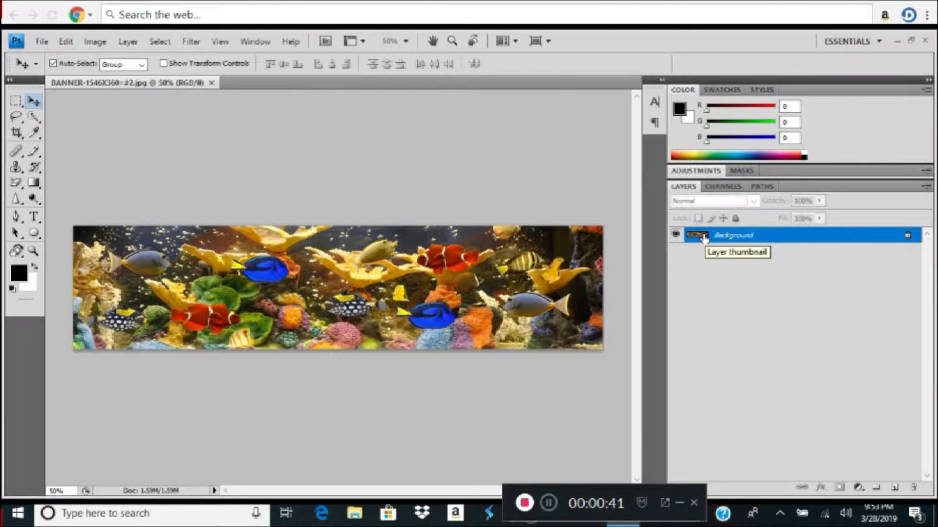
pyautogui.hotkey('ctrl', 'j')
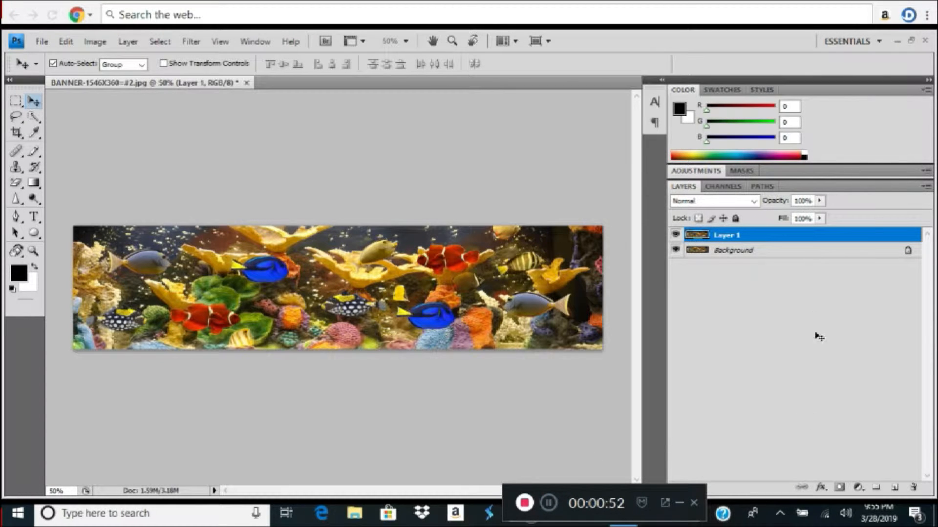
# - Add an off-white (#fbf9f9) solid color fill layer and place it between the Background and the duplicated image layer
pyautogui.click(857, 488)
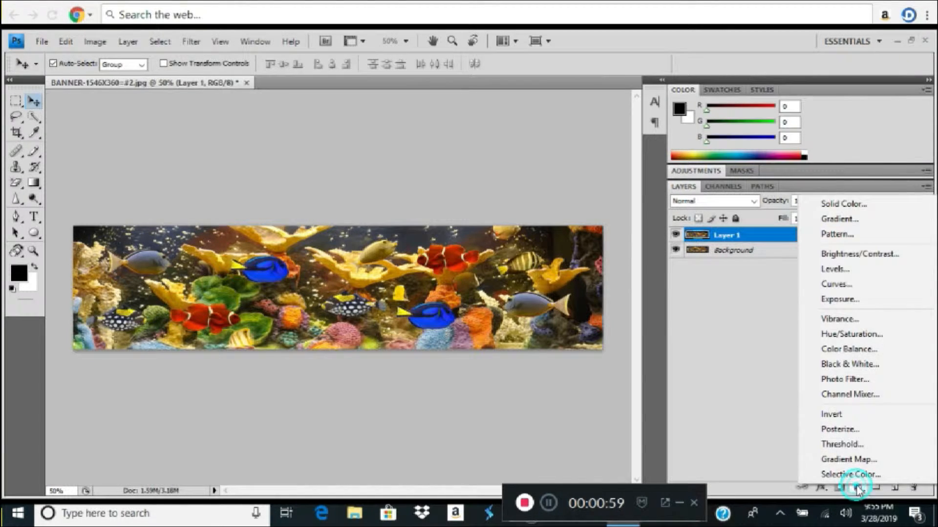
pyautogui.click(852, 207)
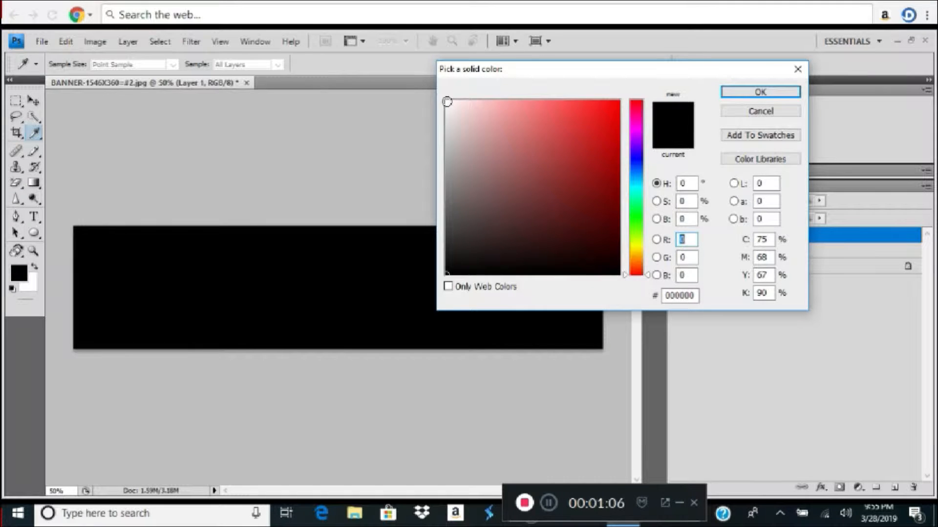
pyautogui.click(447, 102)
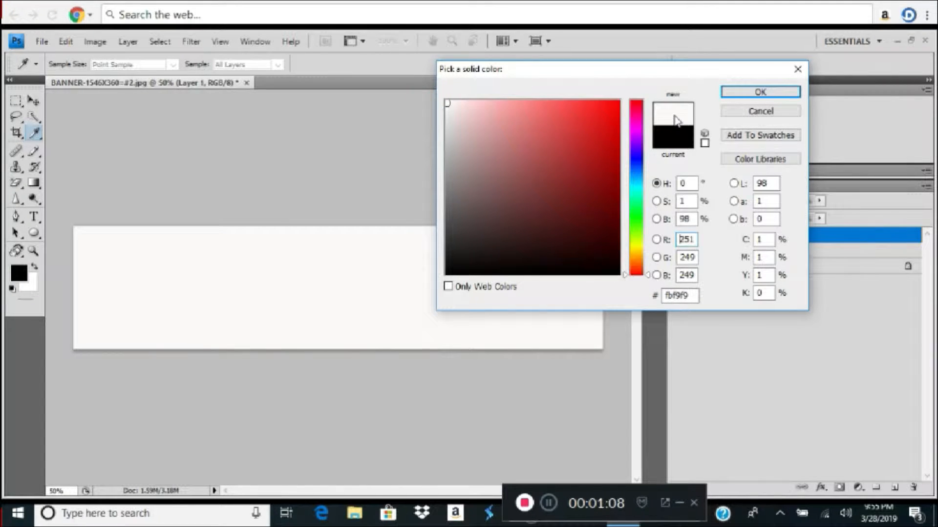
pyautogui.click(752, 94)
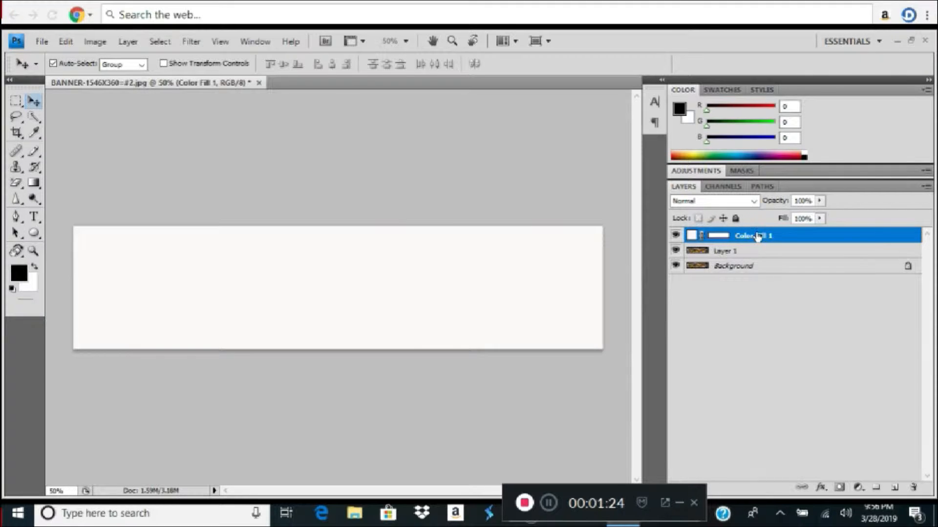
pyautogui.moveTo(757, 237); pyautogui.dragTo(758, 255)
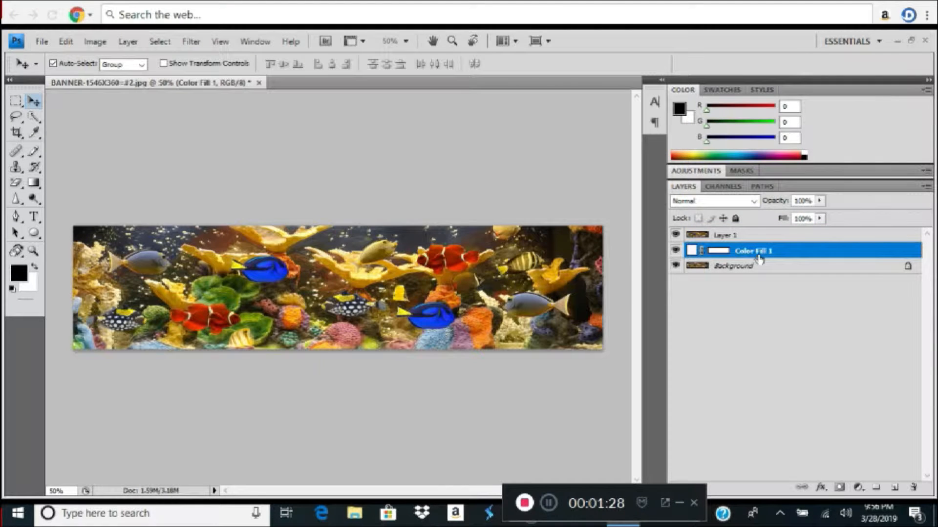
# - Add the horizontal text "FISH" in 72 pt Georgia Regular above the duplicated image layer
pyautogui.click(695, 238)
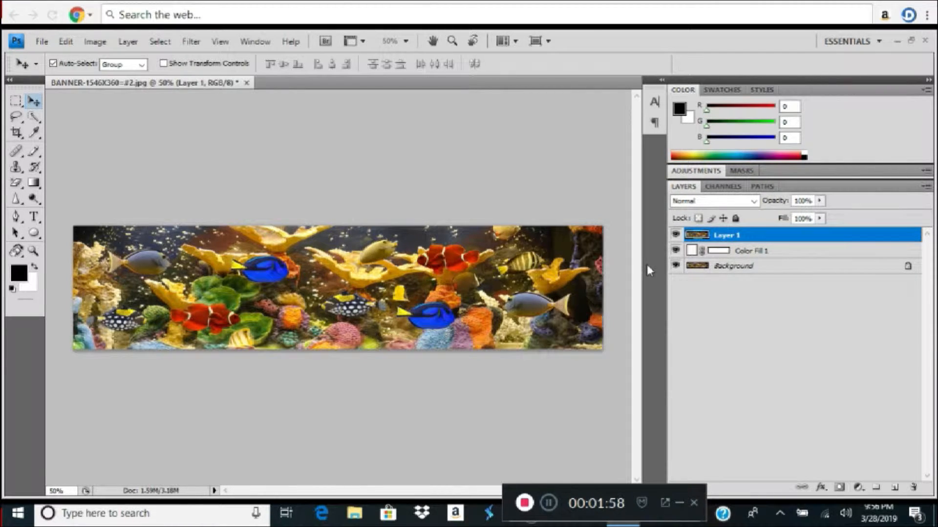
pyautogui.click(35, 221)
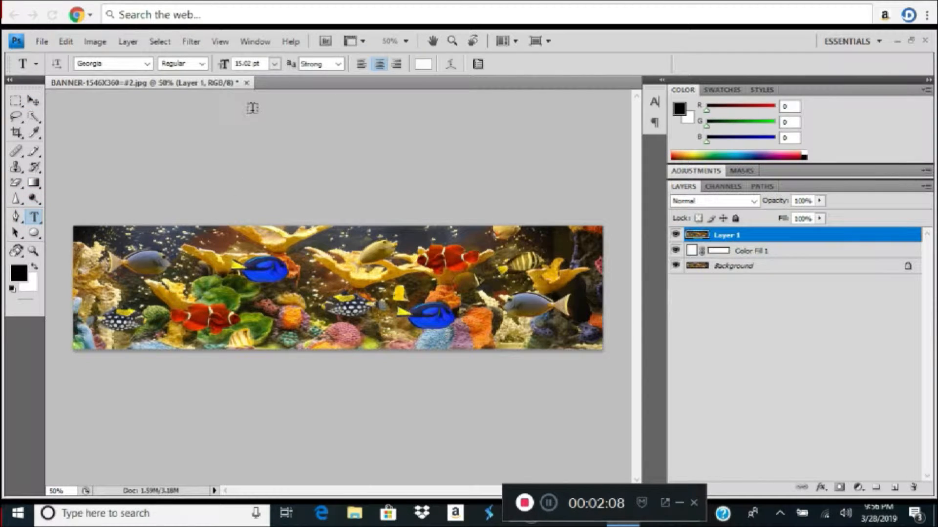
pyautogui.click(274, 64)
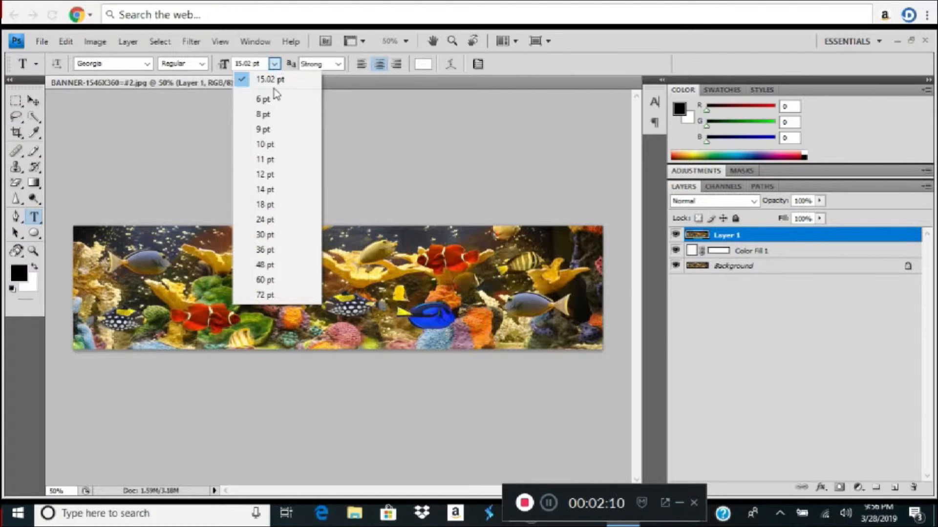
pyautogui.click(270, 295)
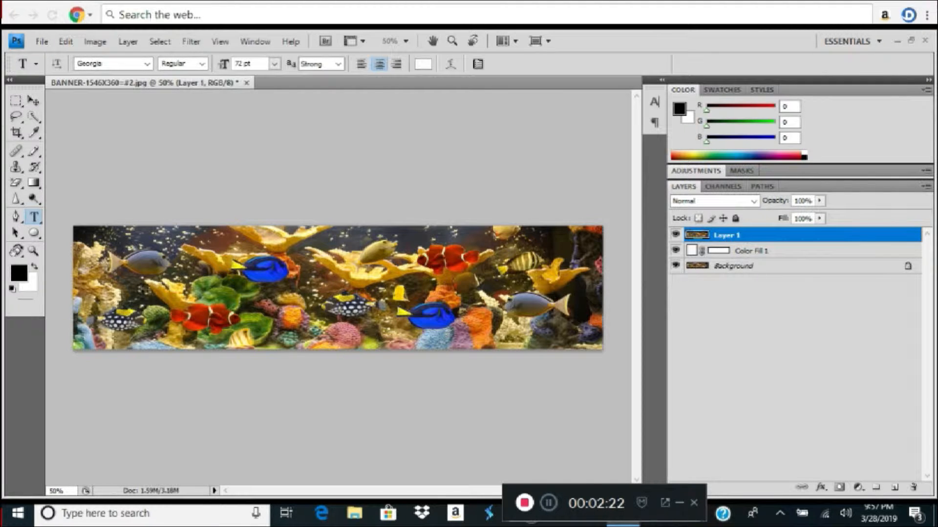
pyautogui.click(136, 288)
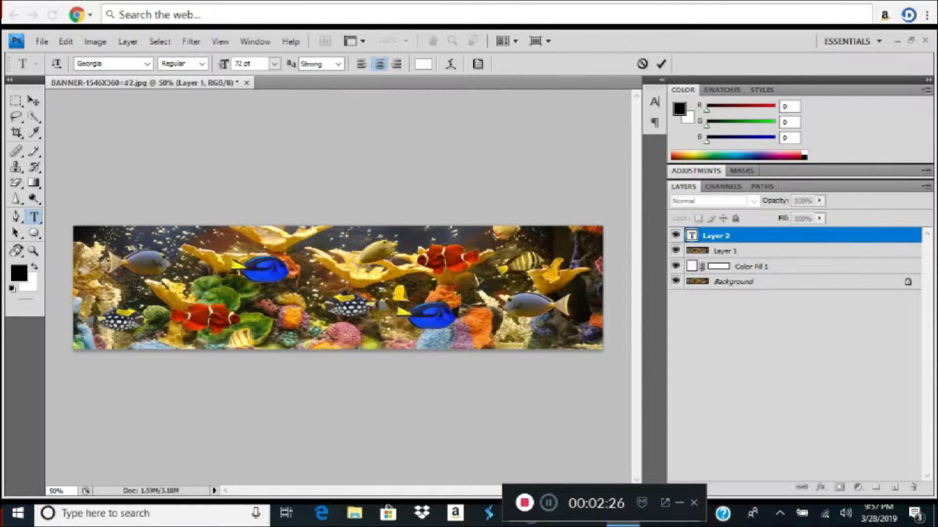
pyautogui.write('FI')
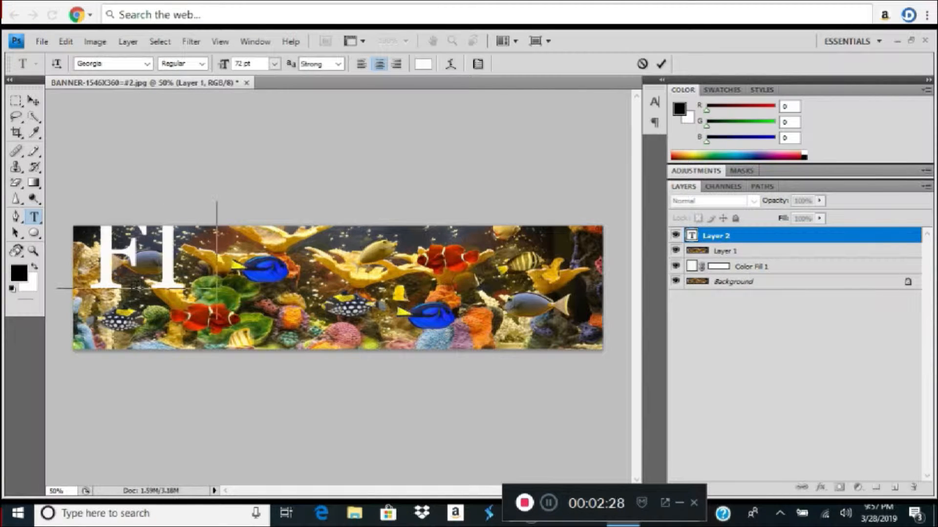
pyautogui.write('SH')
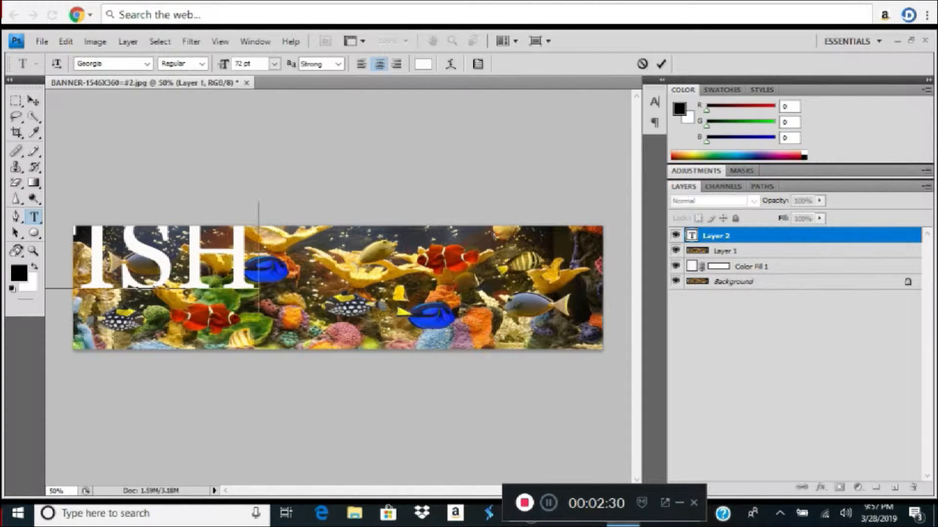
# - Move the FISH text toward the middle of the banner and place its layer directly beneath Layer 1
pyautogui.click(33, 100)
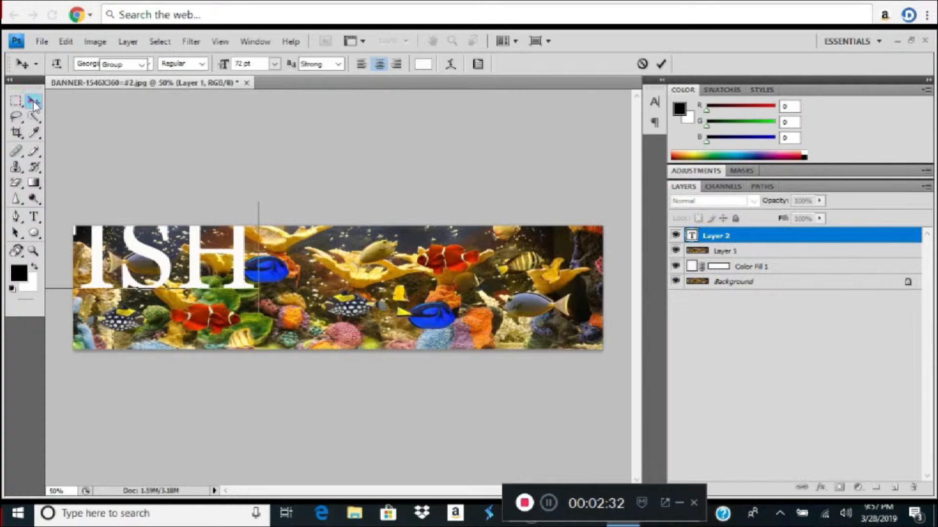
pyautogui.moveTo(215, 276); pyautogui.dragTo(366, 302)
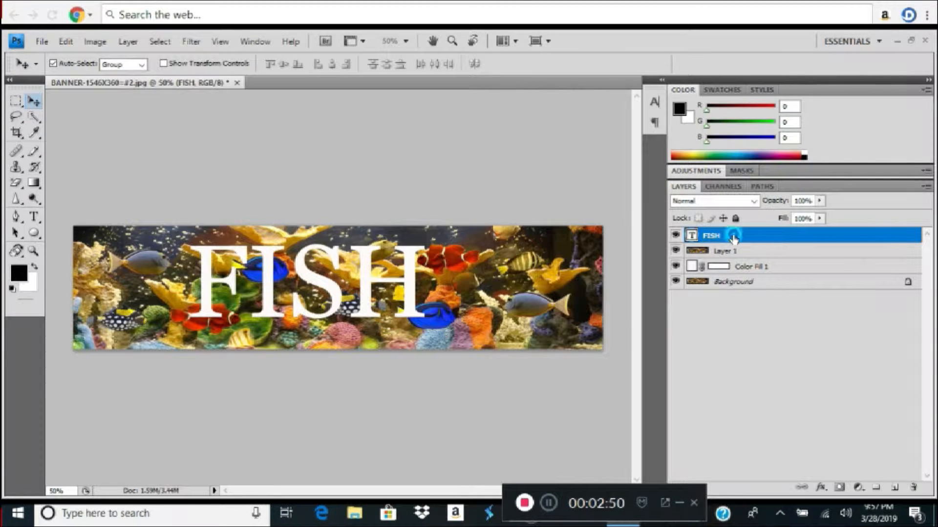
pyautogui.moveTo(733, 238); pyautogui.dragTo(735, 255)
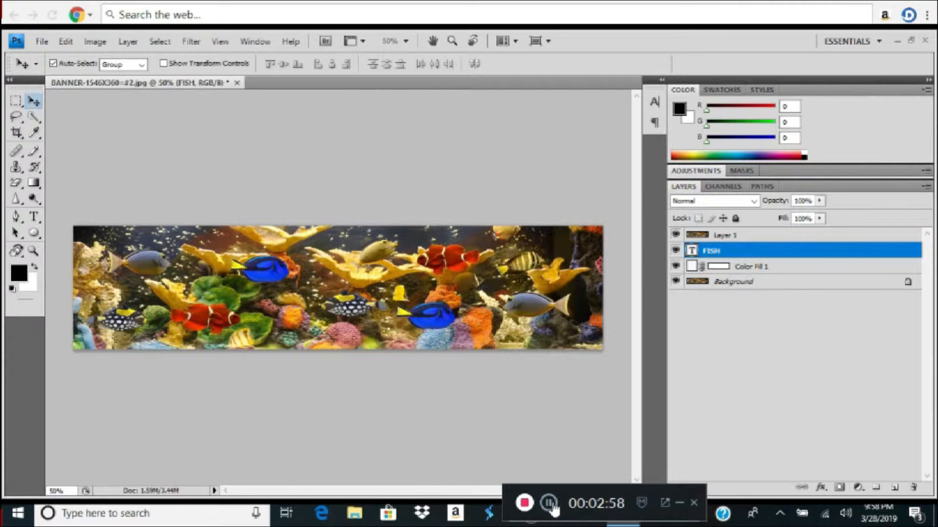
# - Clip Layer 1 to the FISH text with a clipping mask and shift the image down and to the right within the letters
pyautogui.click(707, 237)
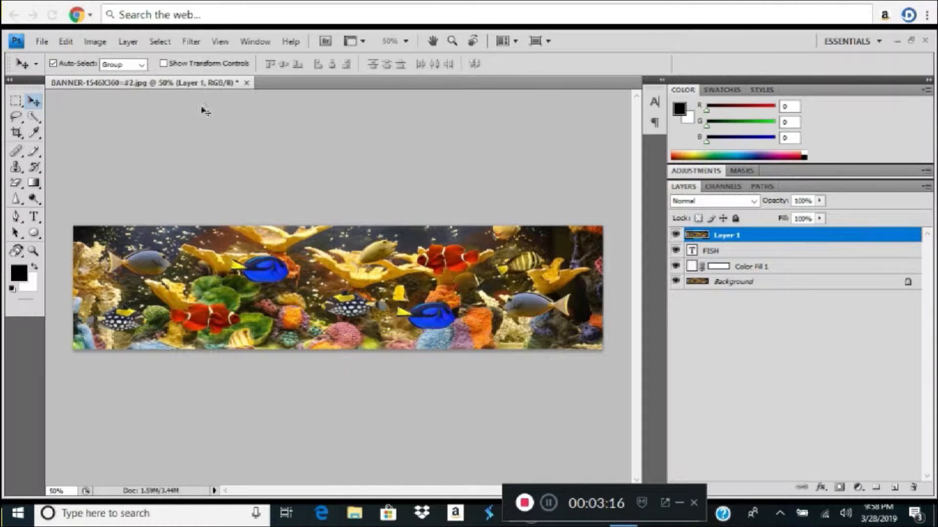
pyautogui.click(130, 43)
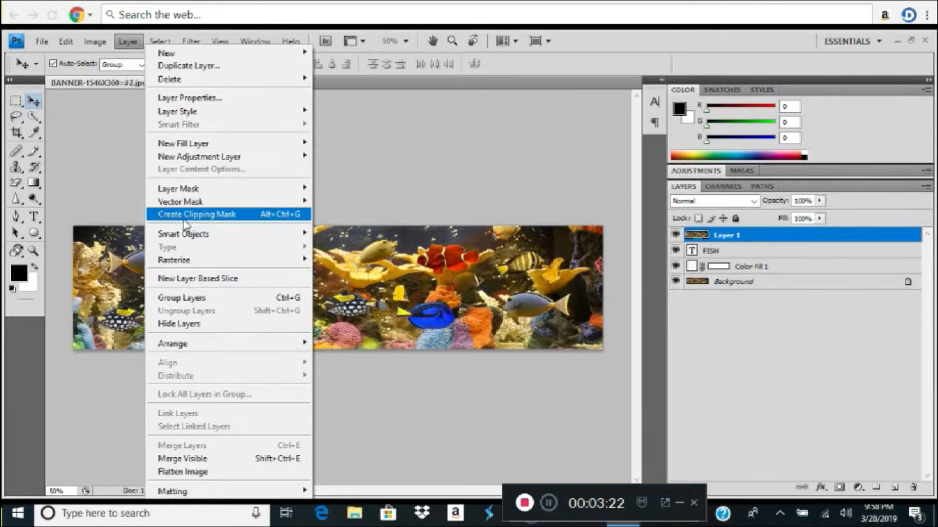
pyautogui.click(231, 215)
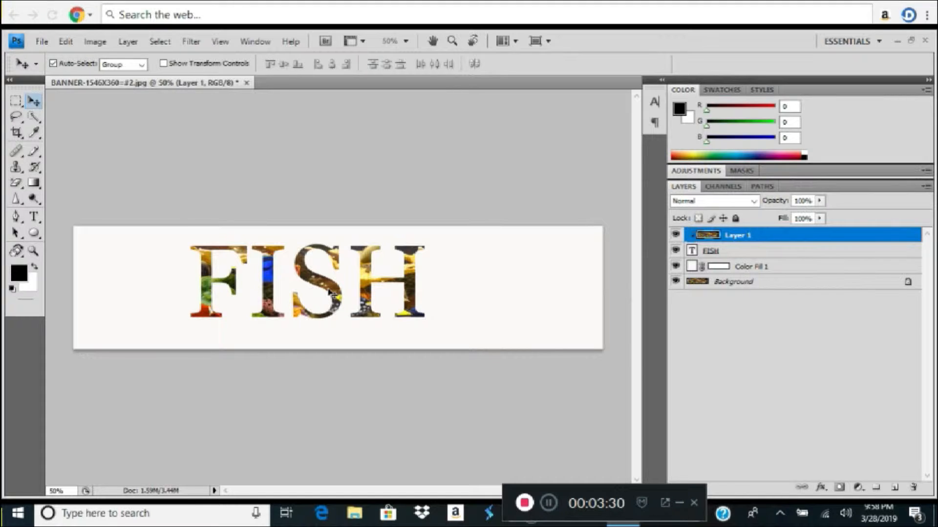
pyautogui.moveTo(323, 287); pyautogui.dragTo(349, 297)
pyautogui.moveTo(351, 300)
pyautogui.mouseDown()
pyautogui.moveTo(363, 305)
pyautogui.moveTo(350, 303)
pyautogui.mouseUp()
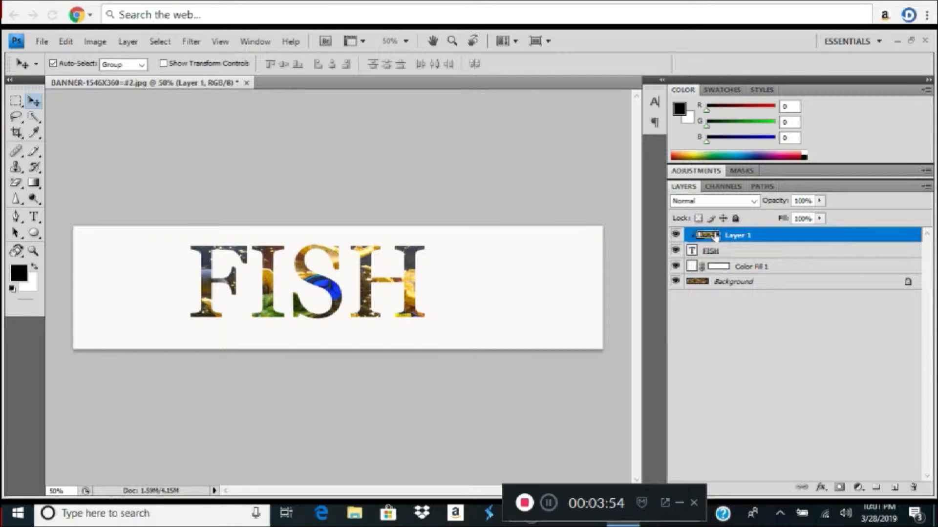
pyautogui.click(66, 42)
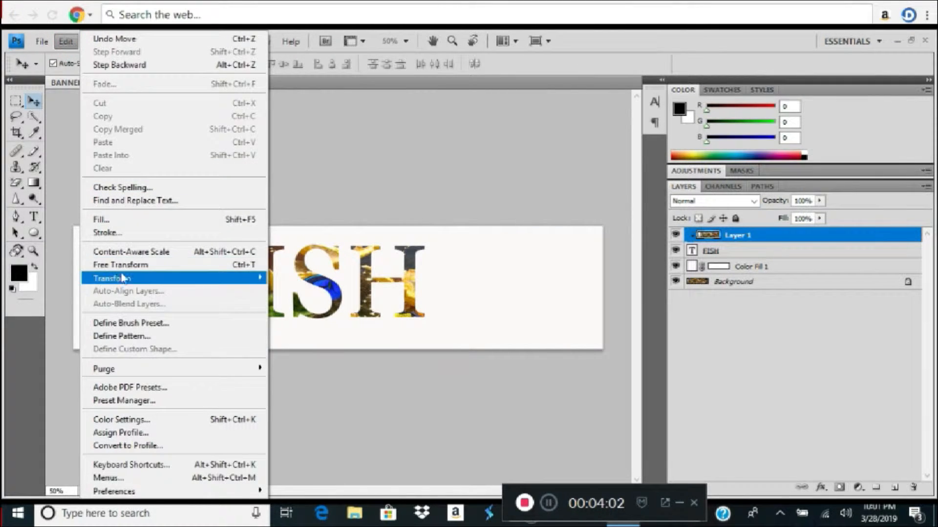
pyautogui.click(145, 267)
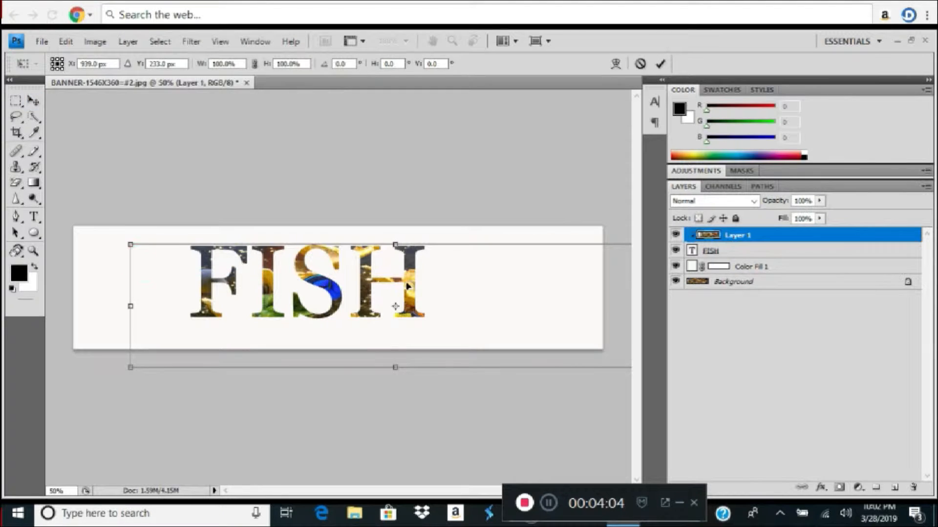
pyautogui.moveTo(408, 292); pyautogui.dragTo(350, 274)
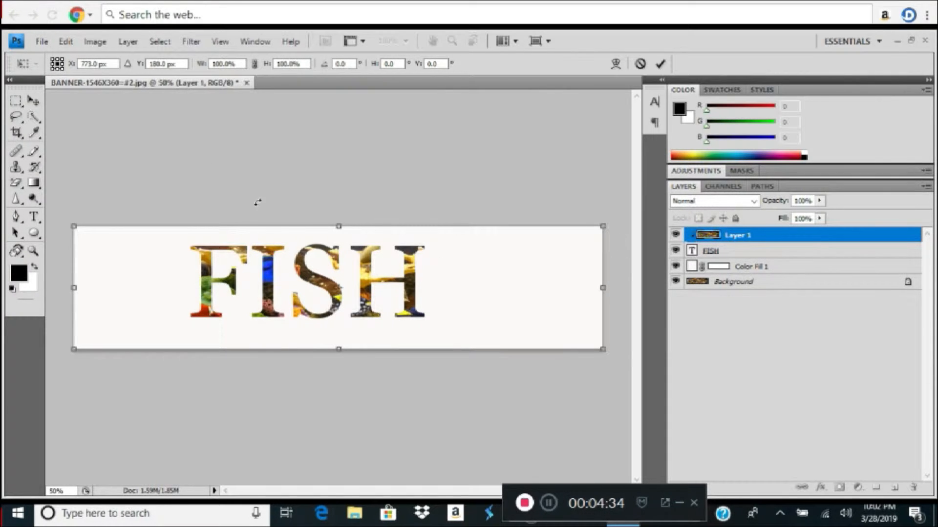
pyautogui.click(32, 100)
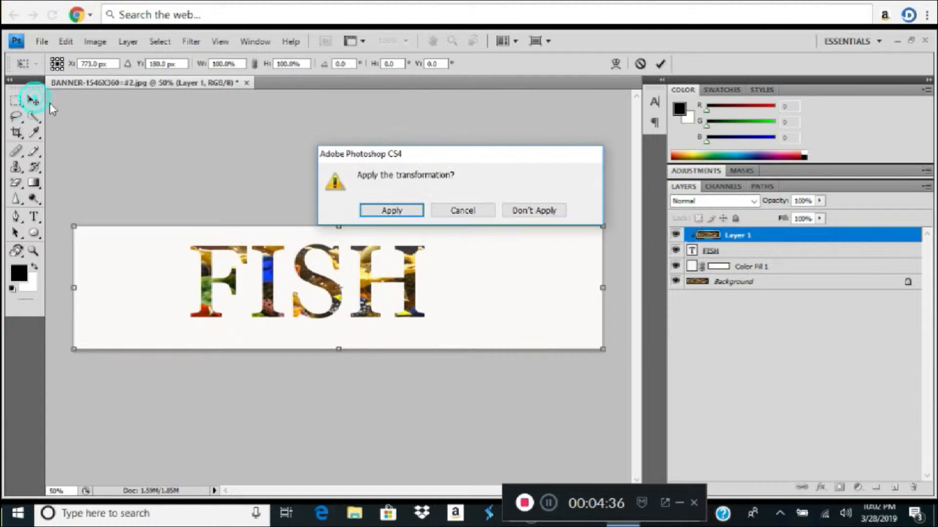
pyautogui.click(534, 211)
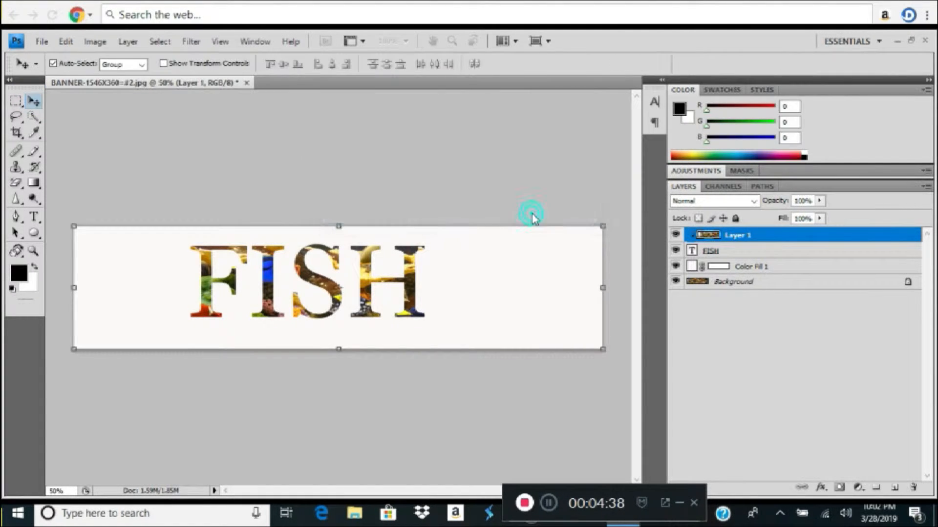
# - Enlarge the FISH text with Free Transform to about 191% width and 143% height and apply the transformation
pyautogui.click(712, 252)
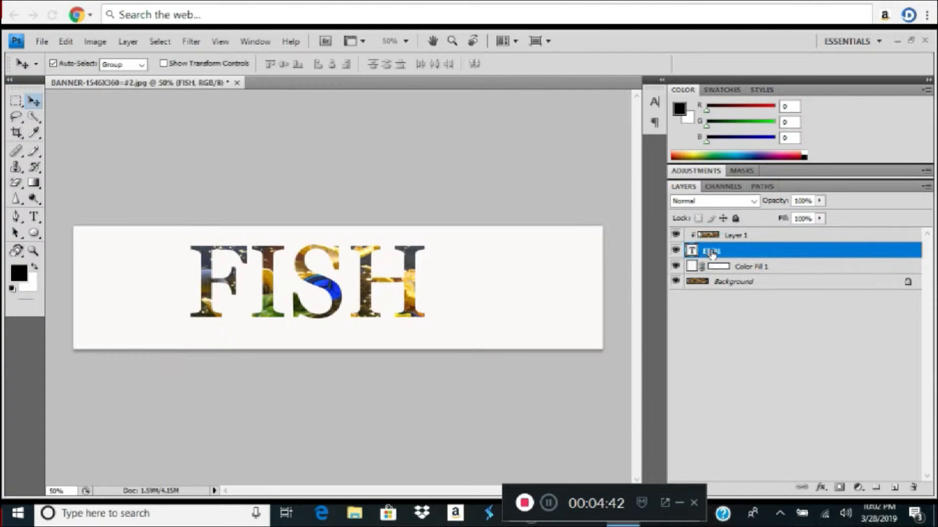
pyautogui.click(67, 43)
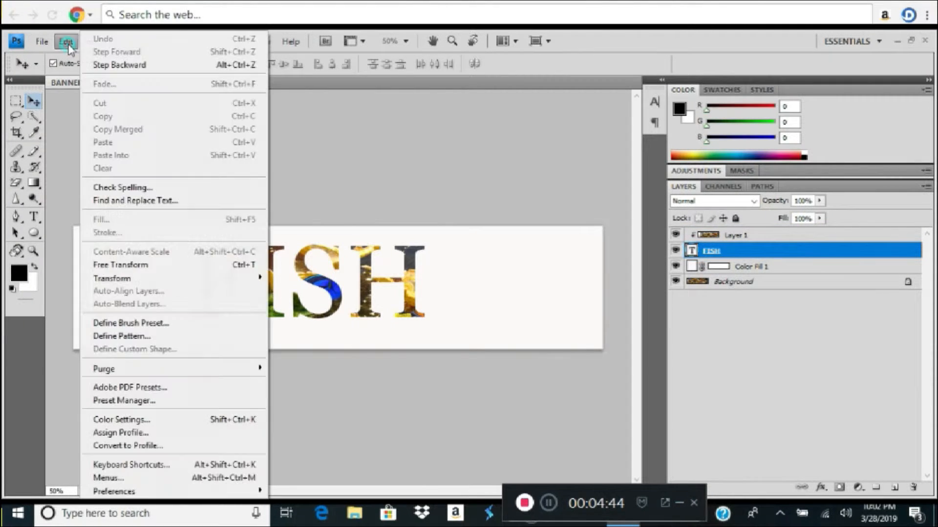
pyautogui.click(151, 266)
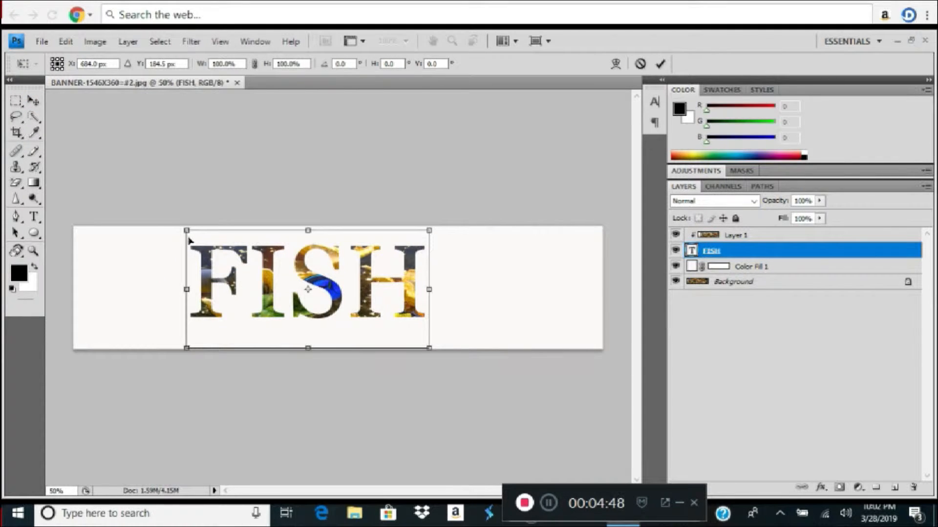
pyautogui.moveTo(184, 230); pyautogui.dragTo(119, 217)
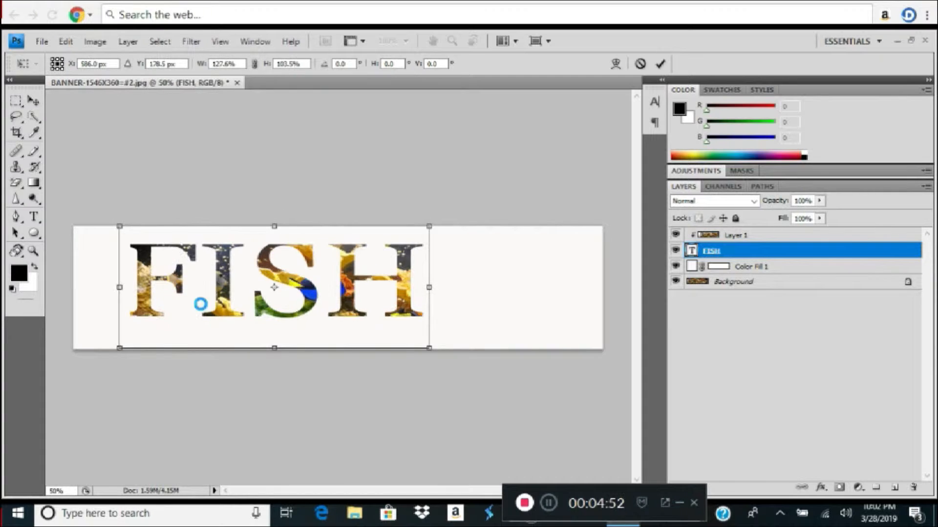
pyautogui.moveTo(276, 346); pyautogui.dragTo(275, 367)
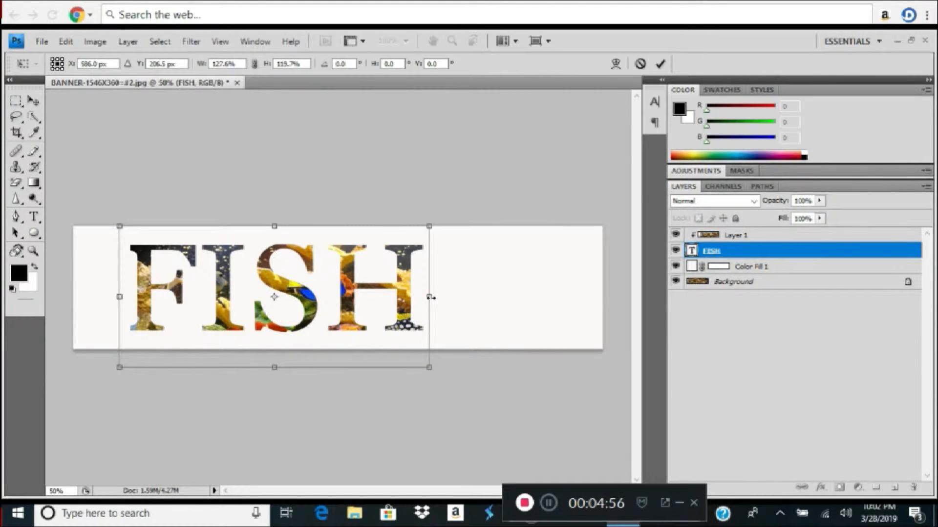
pyautogui.moveTo(430, 297); pyautogui.dragTo(582, 312)
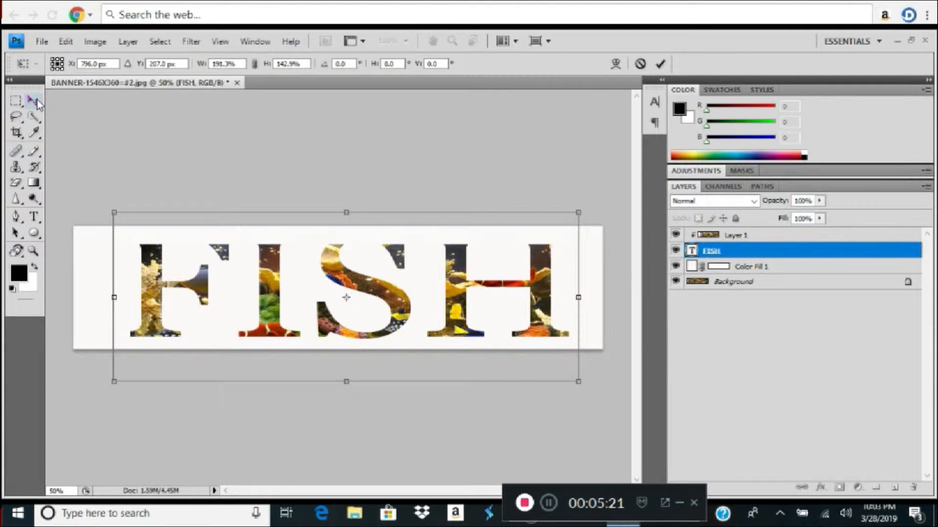
pyautogui.click(35, 101)
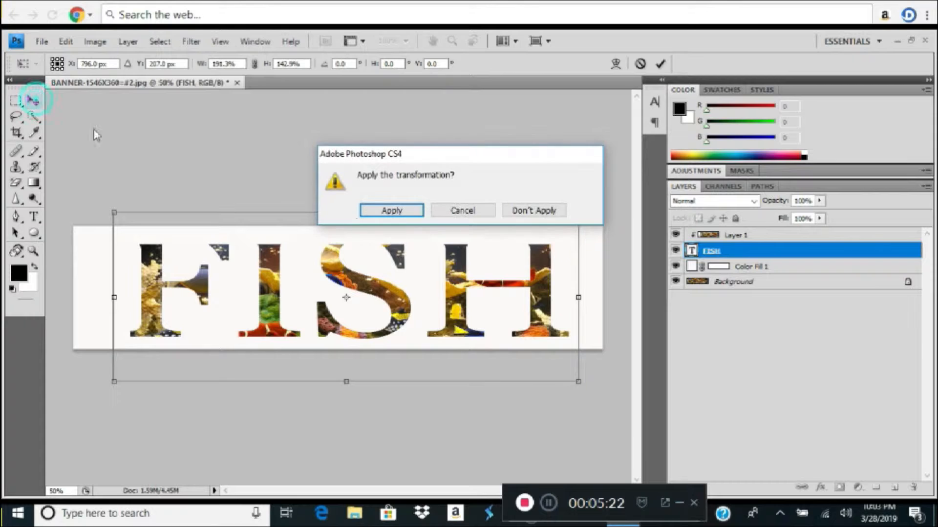
pyautogui.click(396, 214)
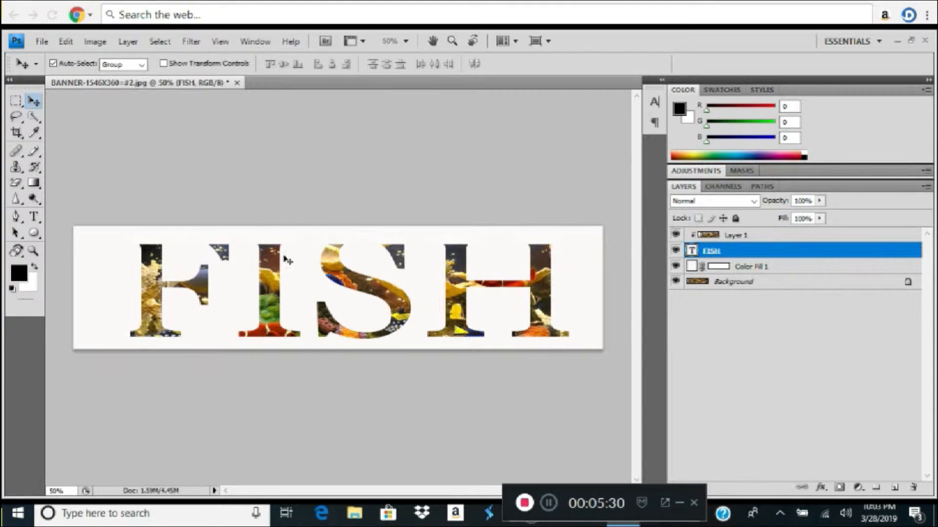
# - Reposition the clipped Layer 1 image with Free Transform to X 773 px, Y 180 px and apply the transformation
pyautogui.click(715, 237)
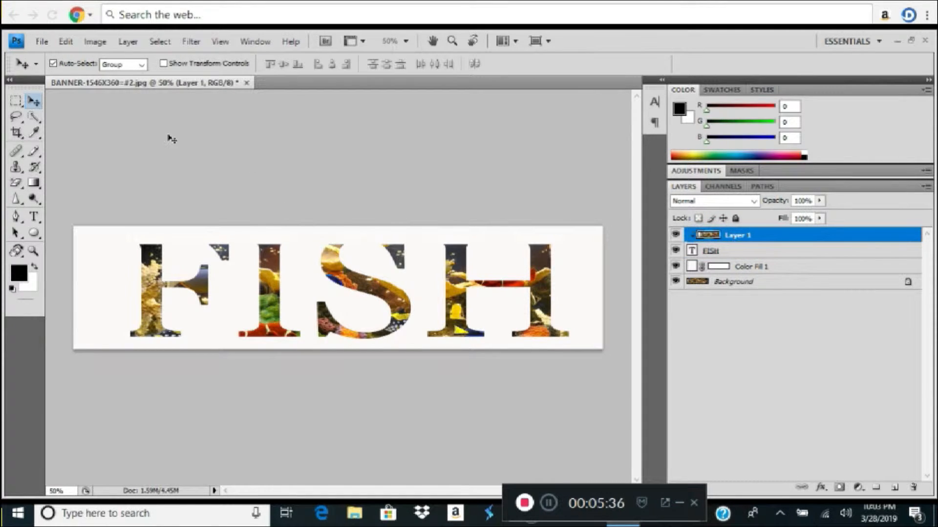
pyautogui.click(66, 42)
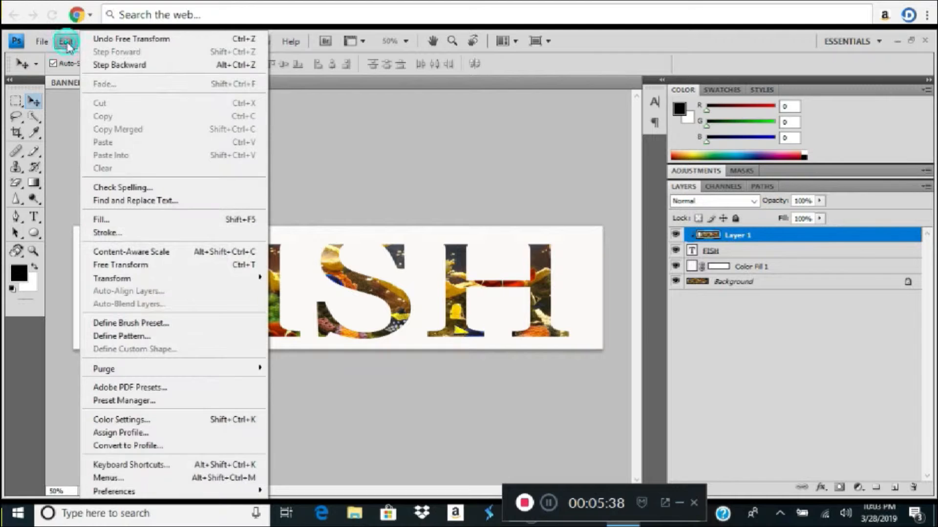
pyautogui.click(149, 264)
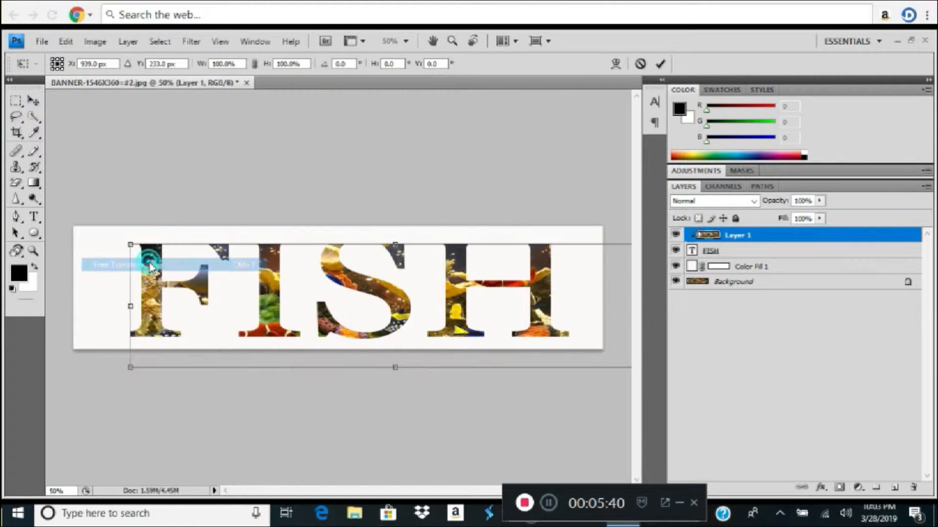
pyautogui.moveTo(311, 282); pyautogui.dragTo(257, 266)
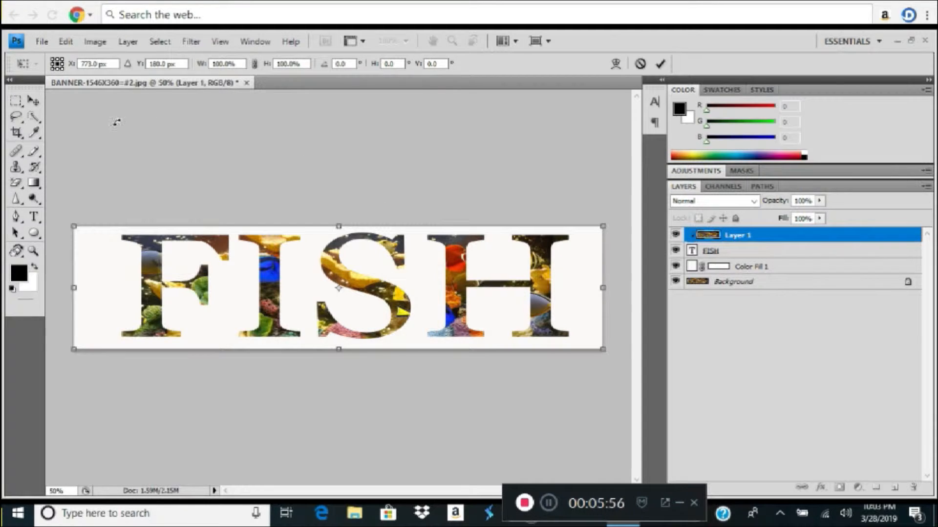
pyautogui.click(33, 100)
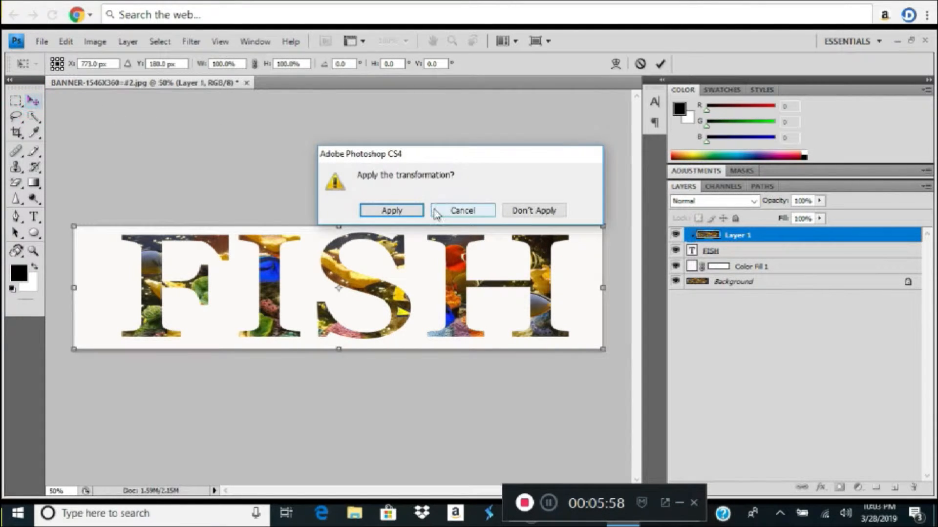
pyautogui.click(392, 210)
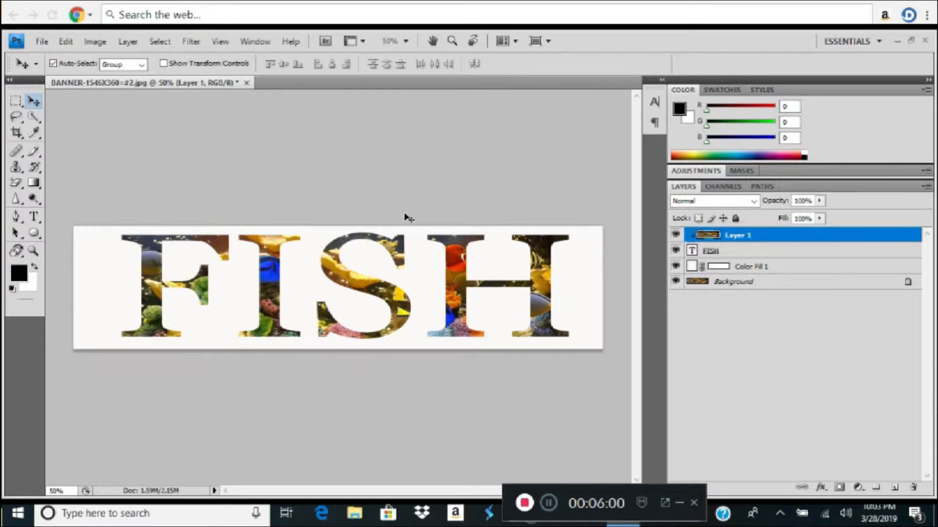
pyautogui.click(549, 503)
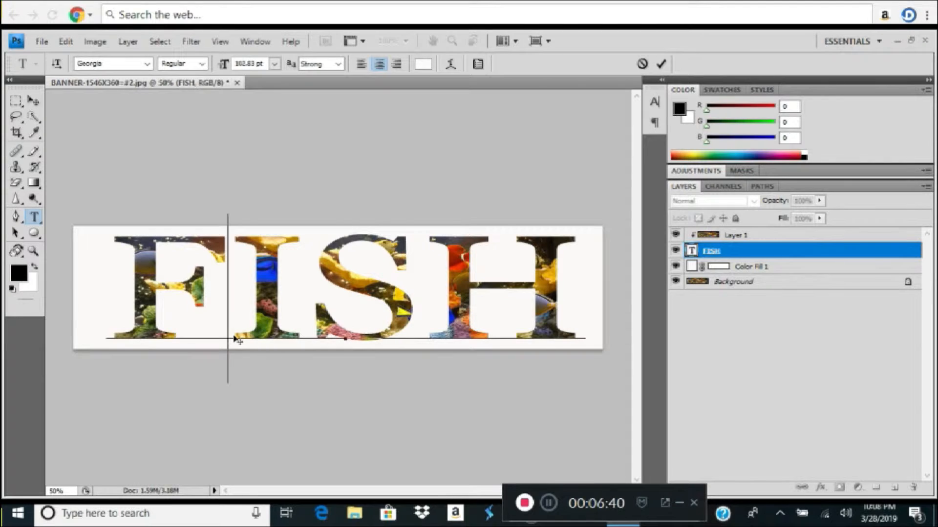
# - Tighten the kerning between the F and I and between the I and S of the FISH text
pyautogui.hotkey('alt', 'Left')
pyautogui.hotkey('alt', 'Left')
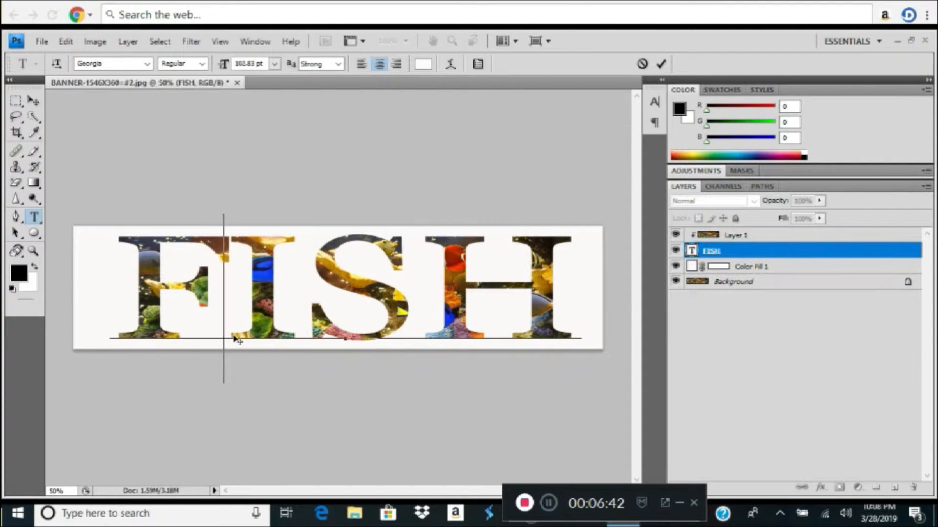
pyautogui.hotkey('alt', 'Right')
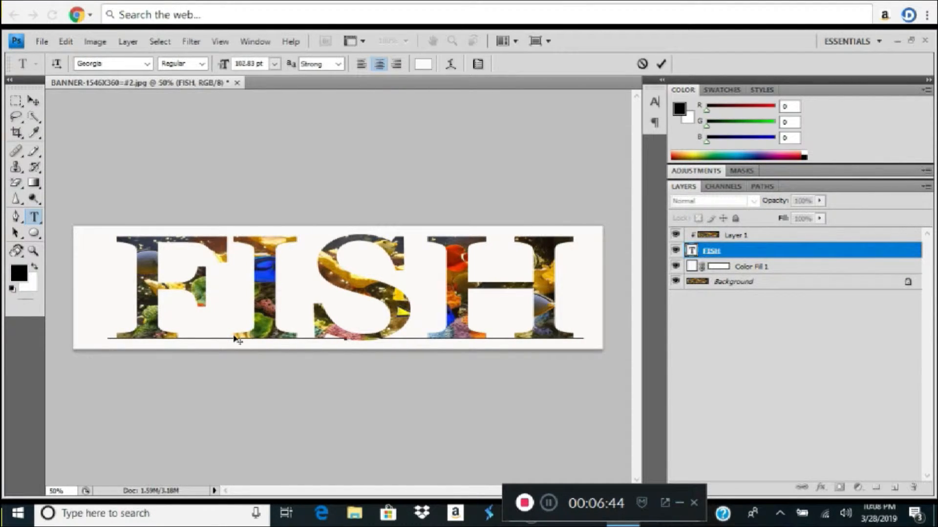
pyautogui.click(303, 333)
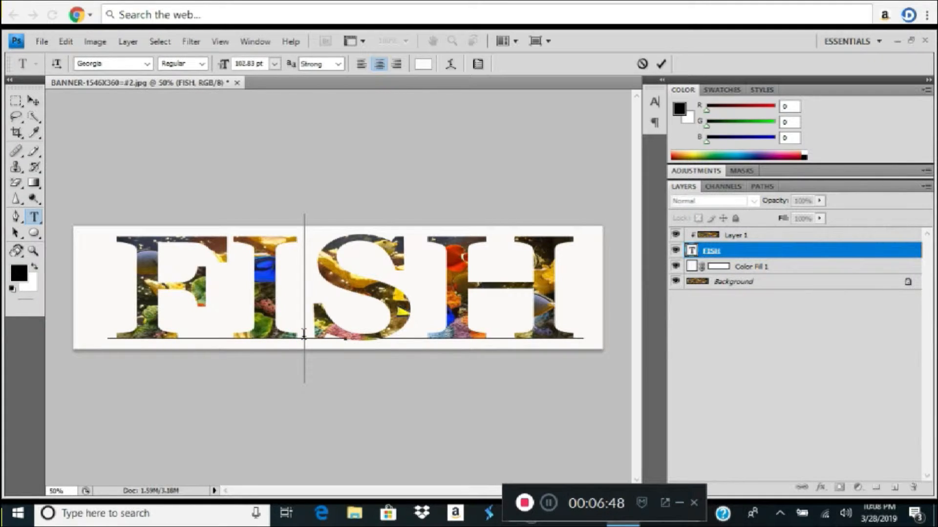
pyautogui.hotkey('alt', 'Left')
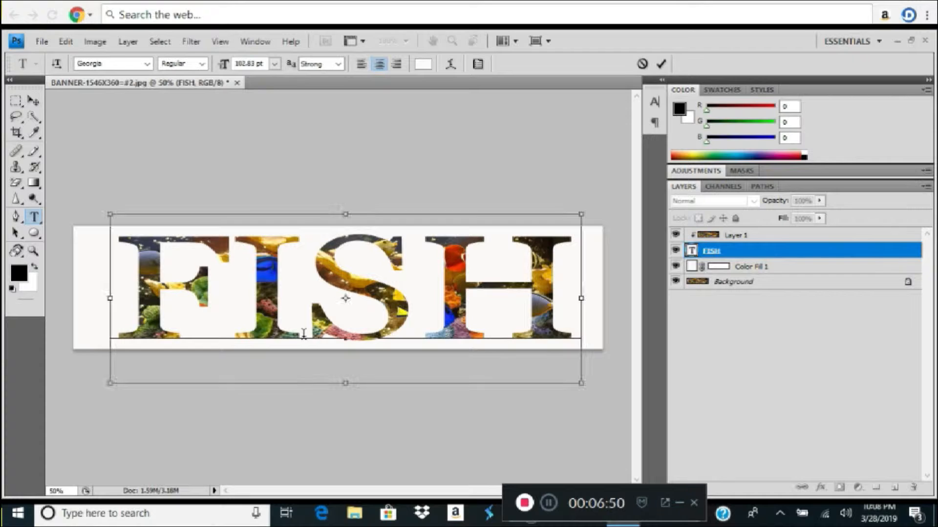
pyautogui.hotkey('alt', 'Left')
pyautogui.hotkey('alt', 'Left')
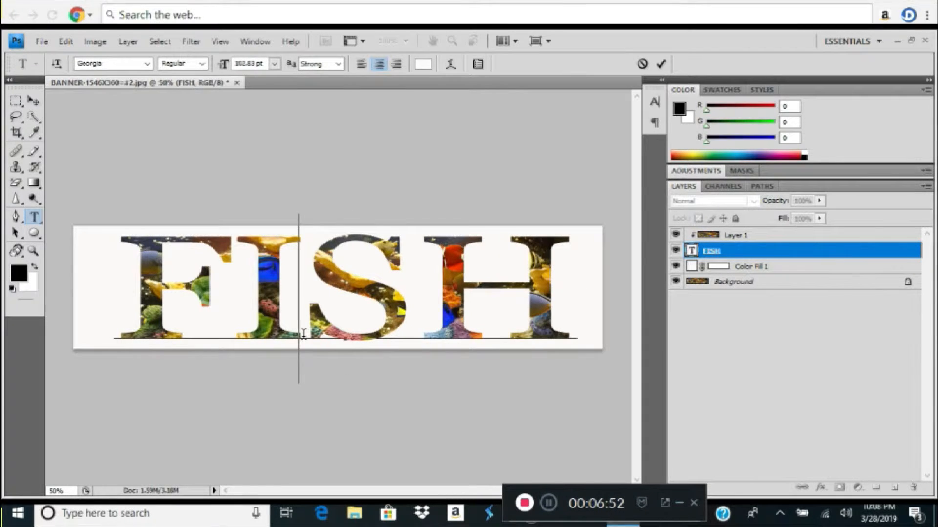
# - Tighten the kerning between the S and H until the two letters nearly touch
pyautogui.click(420, 323)
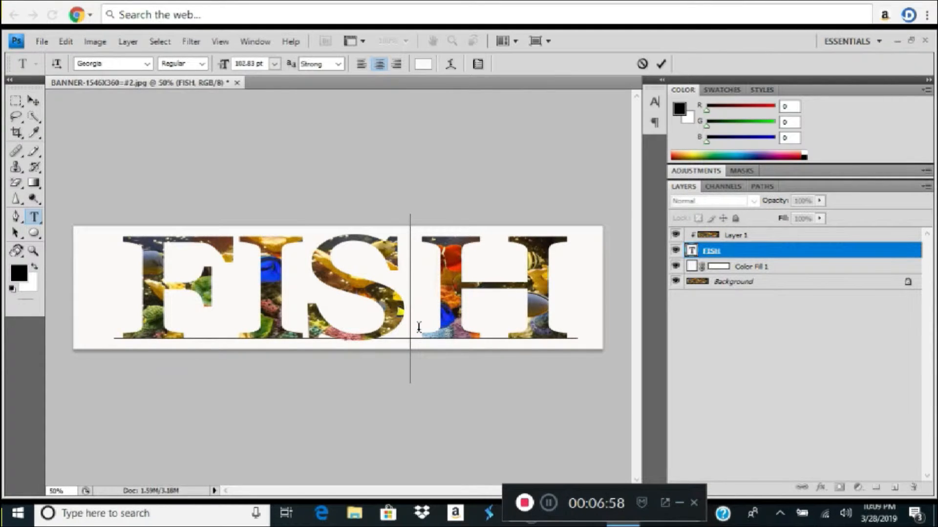
pyautogui.hotkey('alt', 'Left')
pyautogui.hotkey('alt', 'Left')
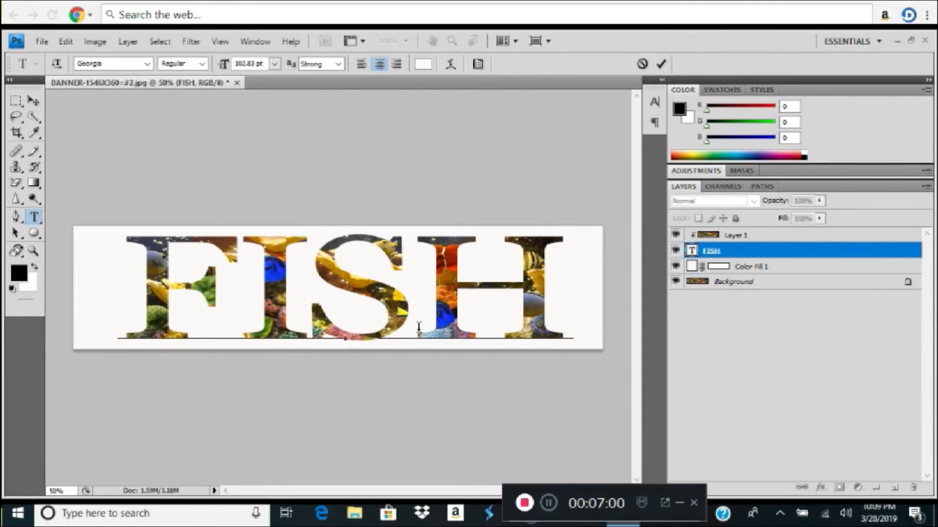
pyautogui.hotkey('alt', 'Left')
pyautogui.hotkey('alt', 'Left')
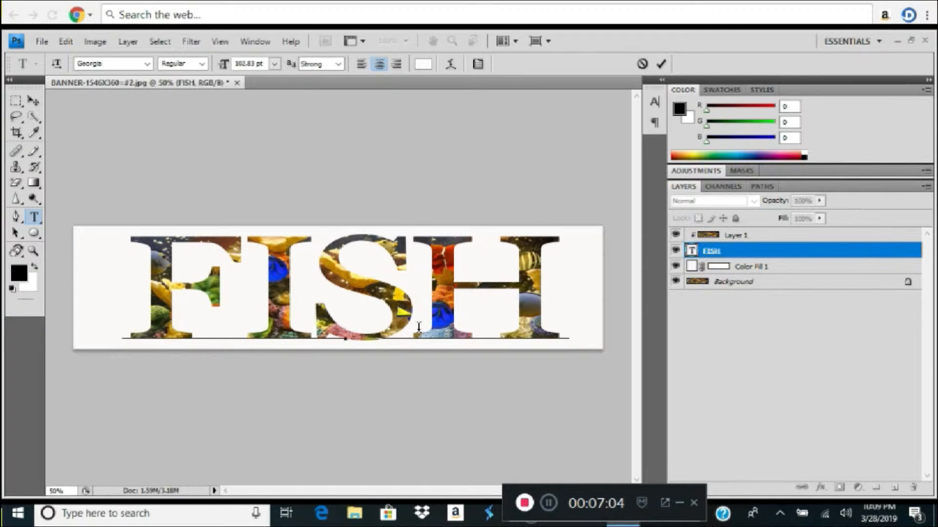
pyautogui.hotkey('alt', 'Left')
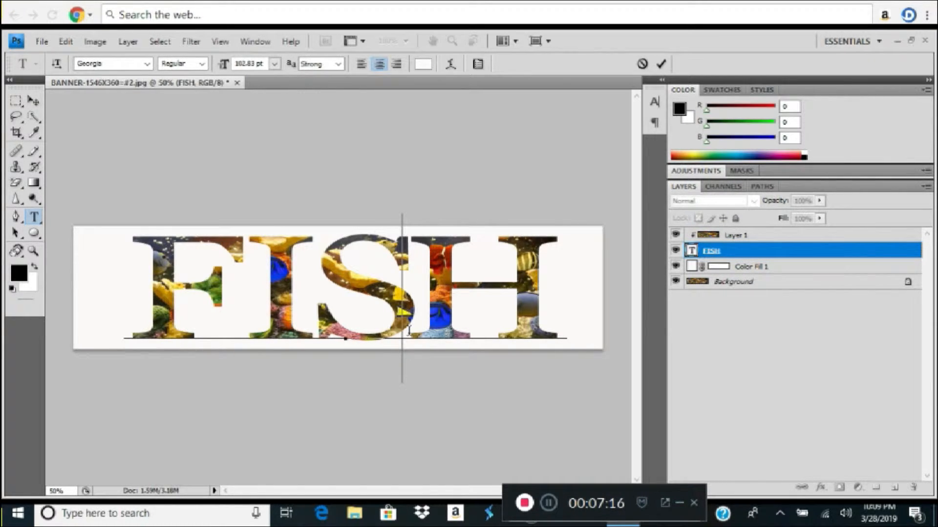
# - Stretch the FISH text sideways in both directions to about 116% width with Free Transform and apply it
pyautogui.click(65, 41)
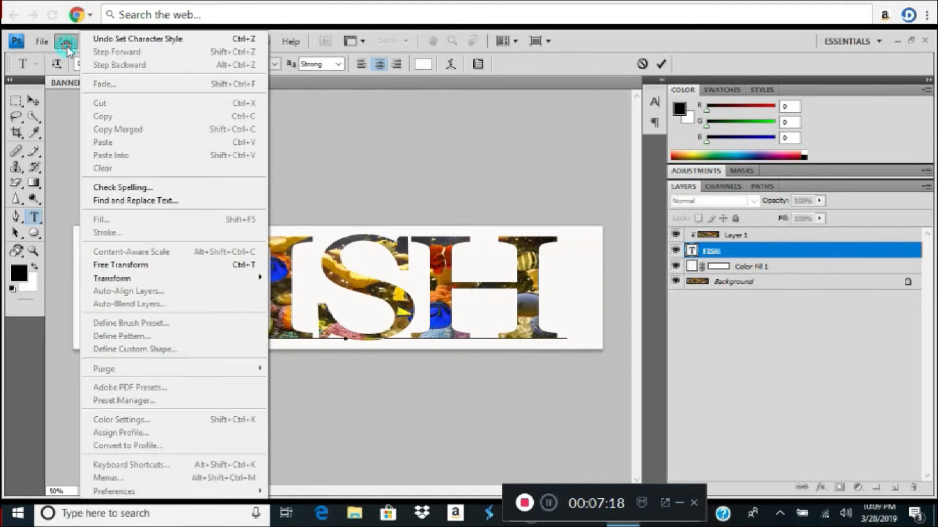
pyautogui.click(172, 266)
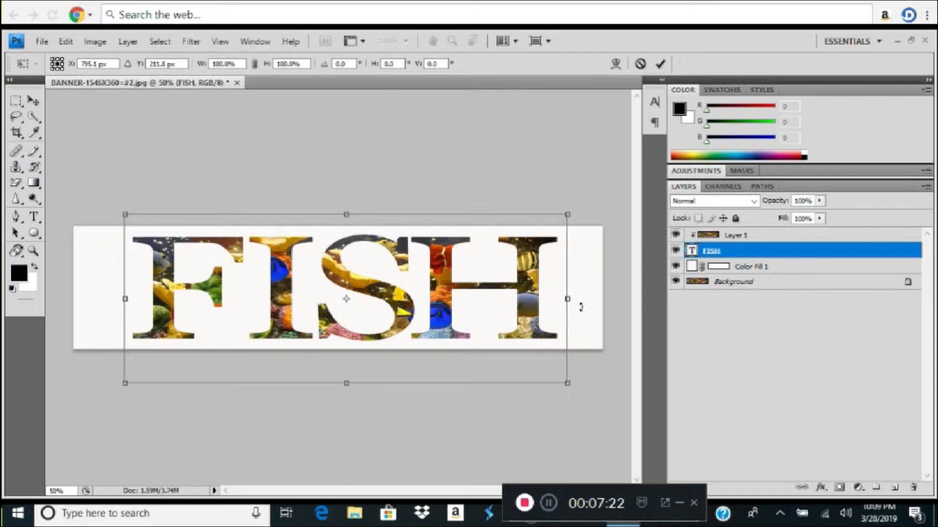
pyautogui.moveTo(568, 300); pyautogui.dragTo(596, 307)
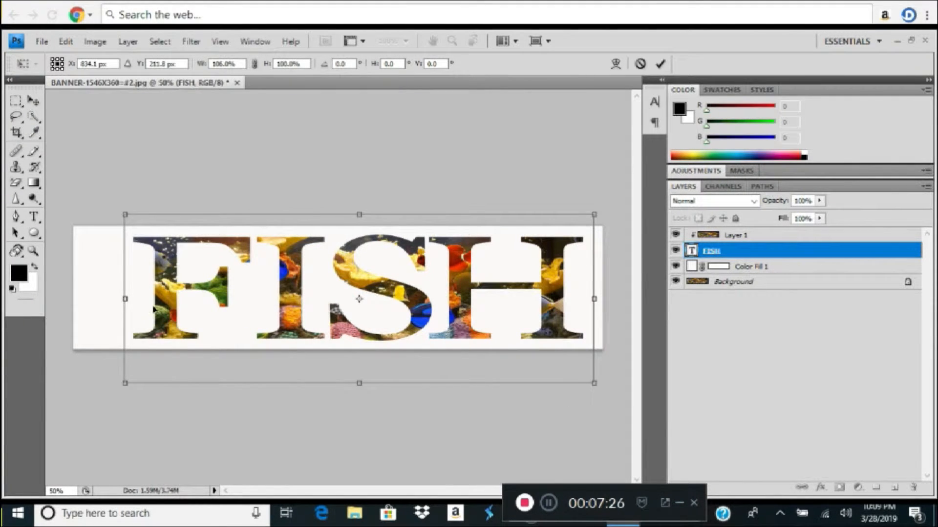
pyautogui.moveTo(119, 299); pyautogui.dragTo(75, 298)
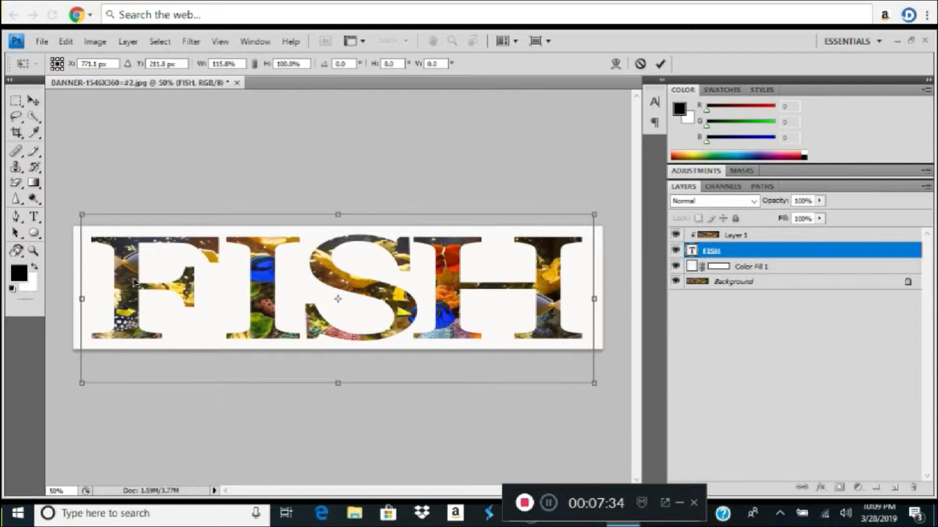
pyautogui.click(34, 101)
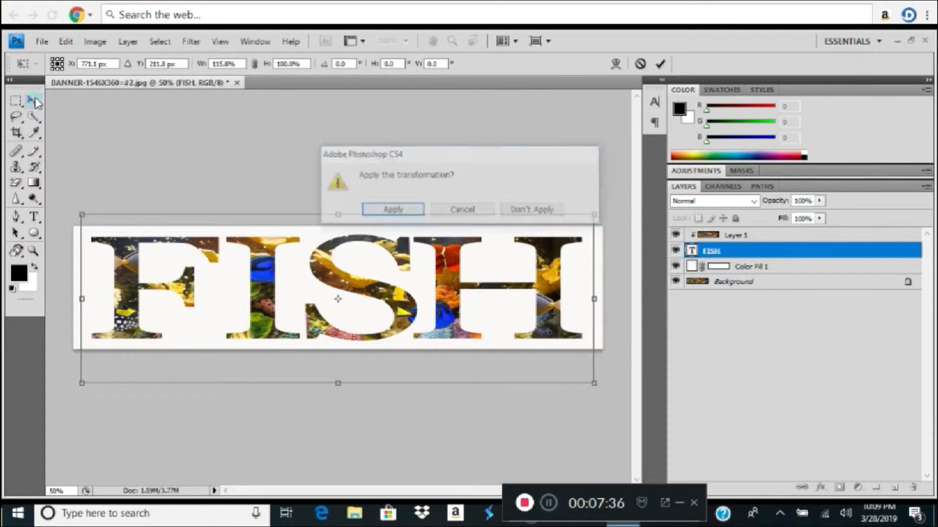
pyautogui.click(413, 214)
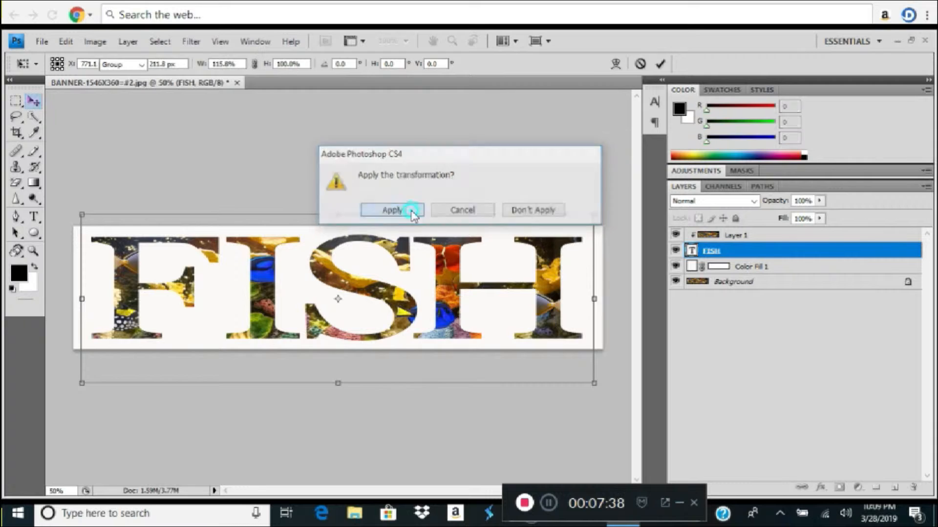
# - Shift the clipped Layer 1 image slightly within the letters to adjust which fish show through
pyautogui.moveTo(264, 290)
pyautogui.mouseDown()
pyautogui.moveTo(279, 293)
pyautogui.moveTo(230, 278)
pyautogui.moveTo(278, 282)
pyautogui.moveTo(250, 283)
pyautogui.moveTo(268, 283)
pyautogui.mouseUp()
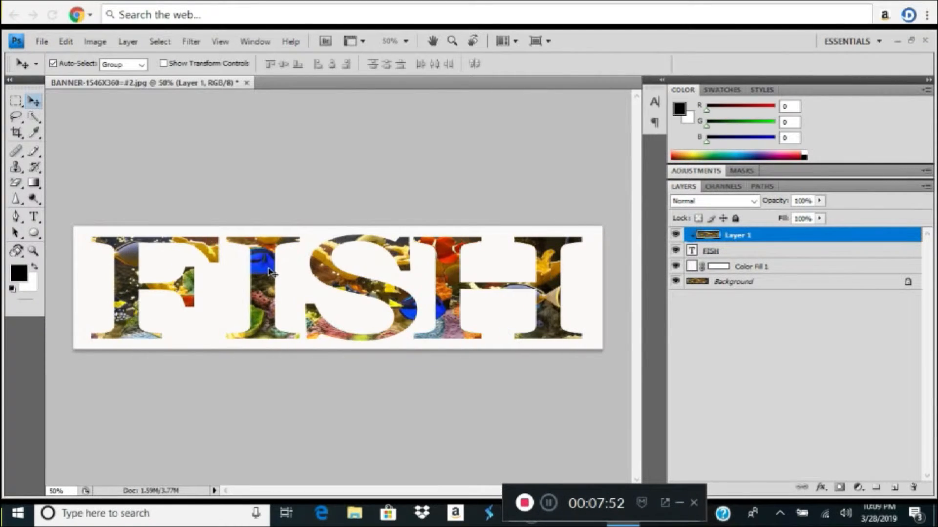
pyautogui.moveTo(268, 278); pyautogui.dragTo(267, 284)
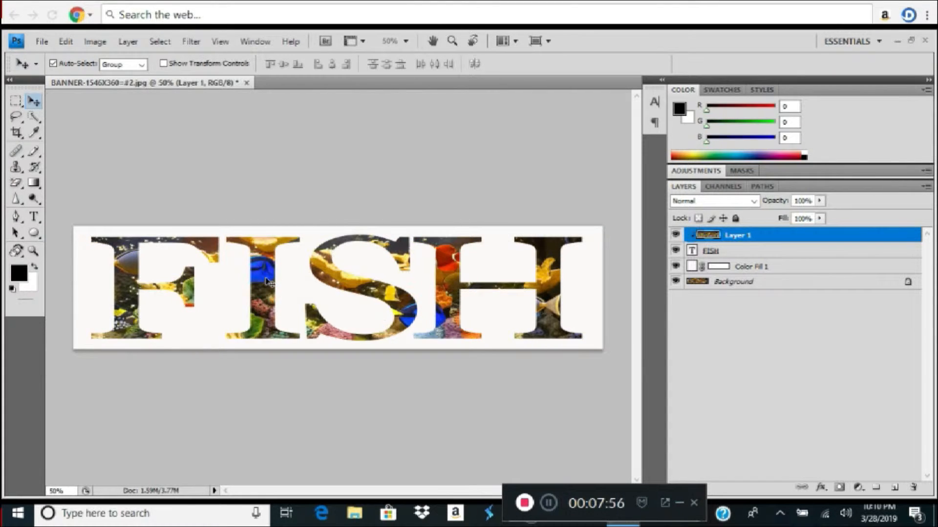
pyautogui.click(549, 503)
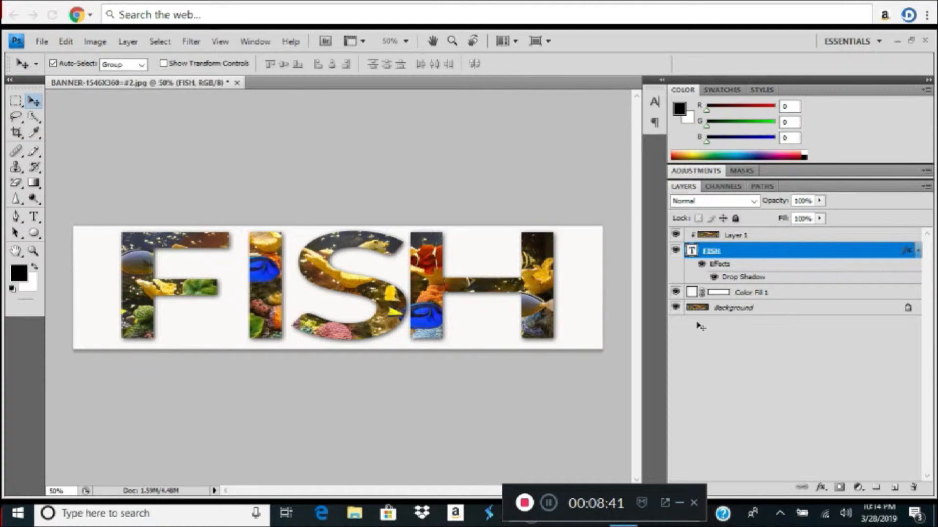
# - Try red and then blue shades for the Color Fill 1 background, arriving at blue #2043b3
pyautogui.doubleClick(692, 294)
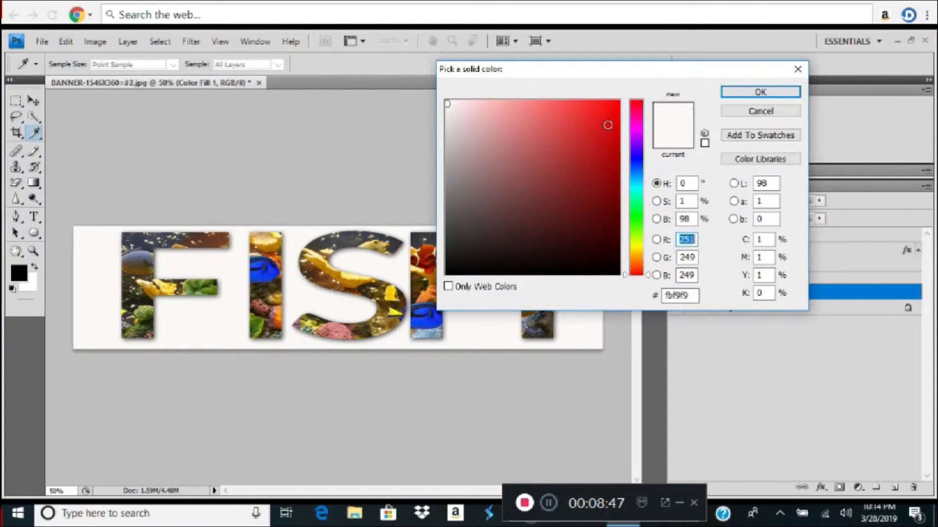
pyautogui.click(607, 114)
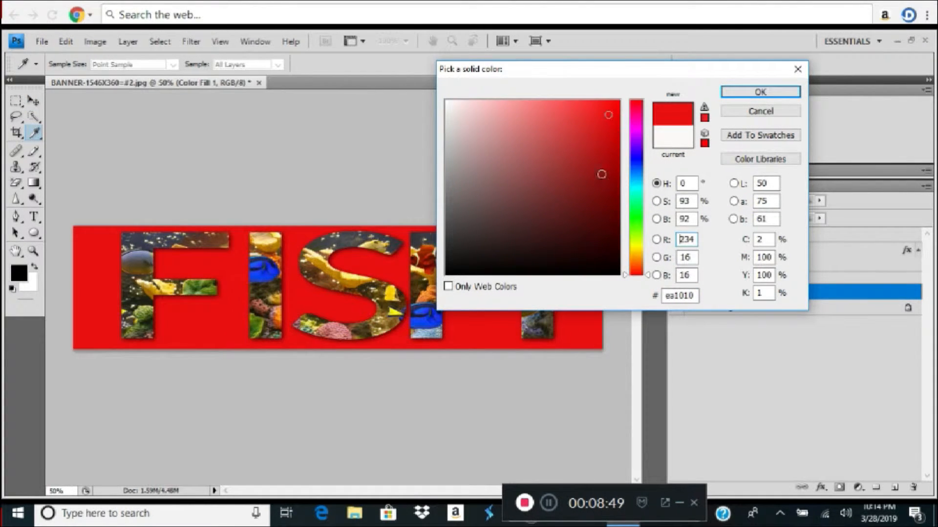
pyautogui.click(585, 185)
pyautogui.click(635, 165)
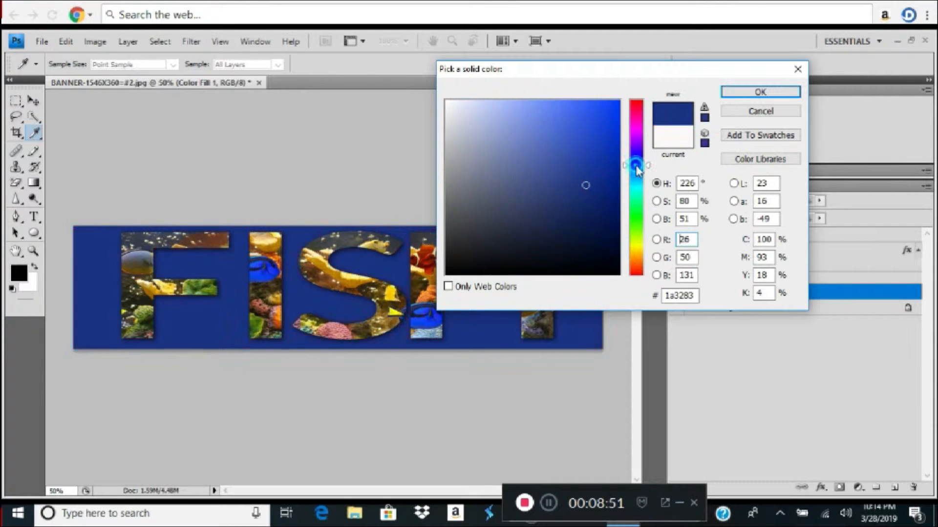
pyautogui.click(552, 159)
pyautogui.click(588, 152)
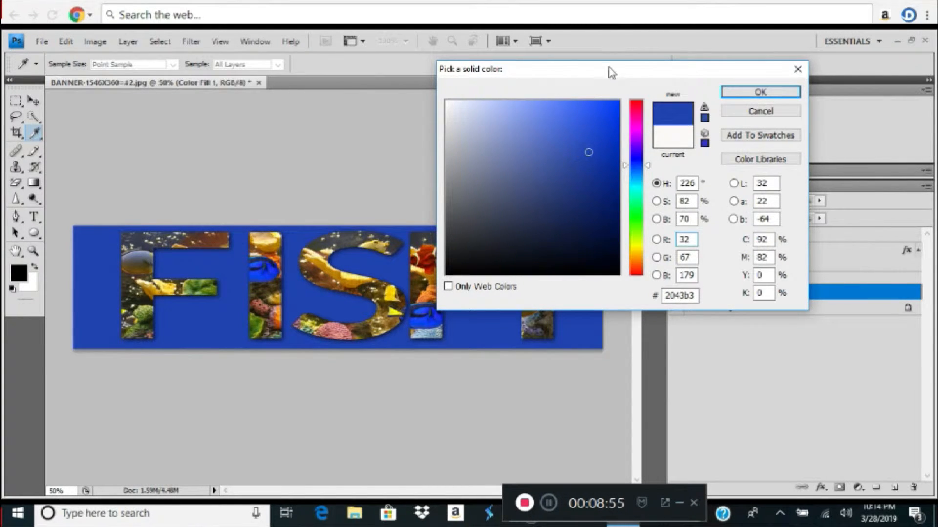
pyautogui.moveTo(613, 70); pyautogui.dragTo(711, 84)
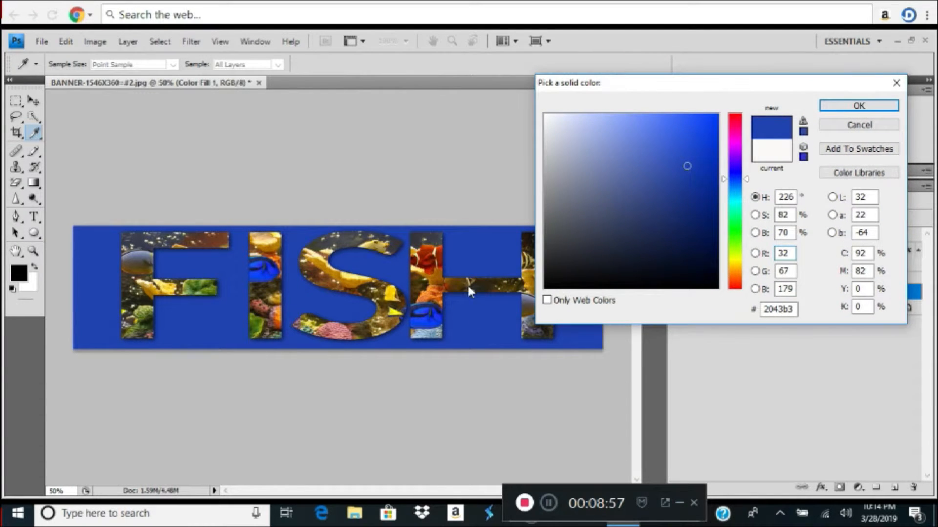
# - Sample red, blue, pink and gold tones from the photo inside the letters and apply gold #bc7c01 to Color Fill 1
pyautogui.click(427, 260)
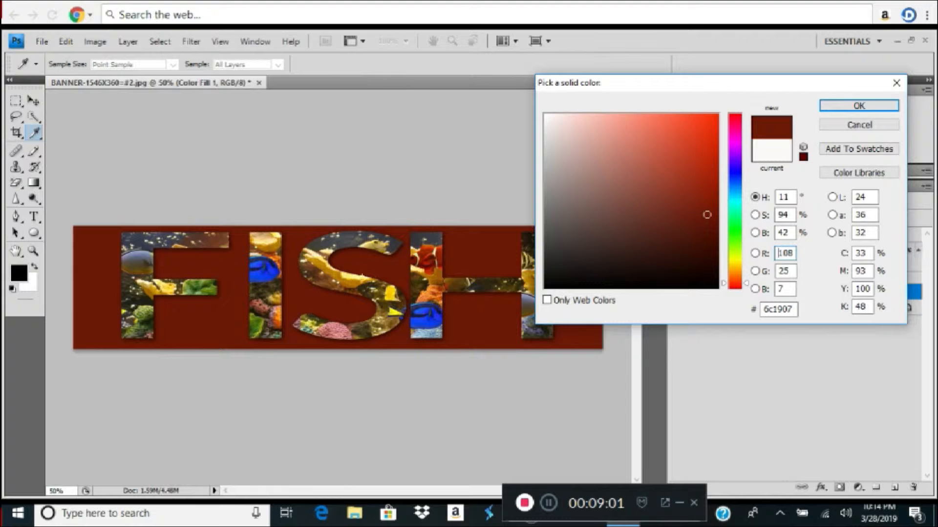
pyautogui.click(354, 282)
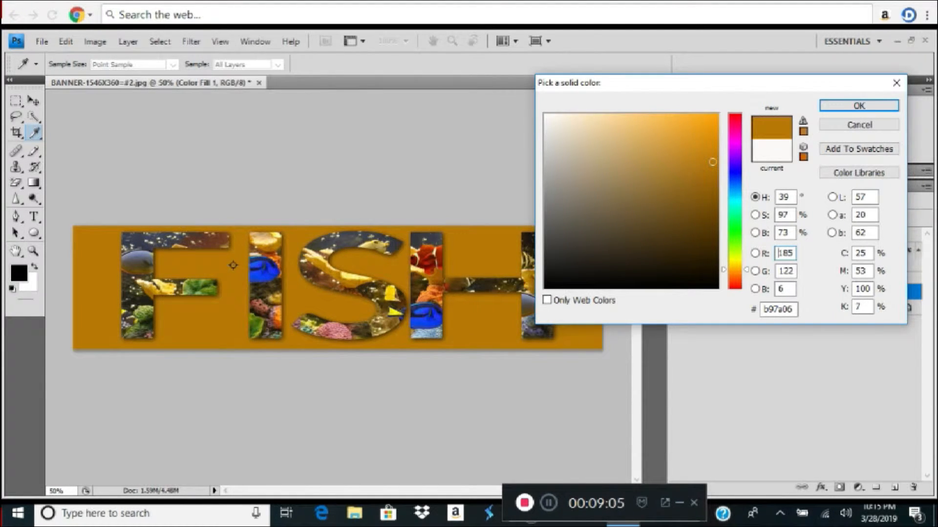
pyautogui.click(270, 276)
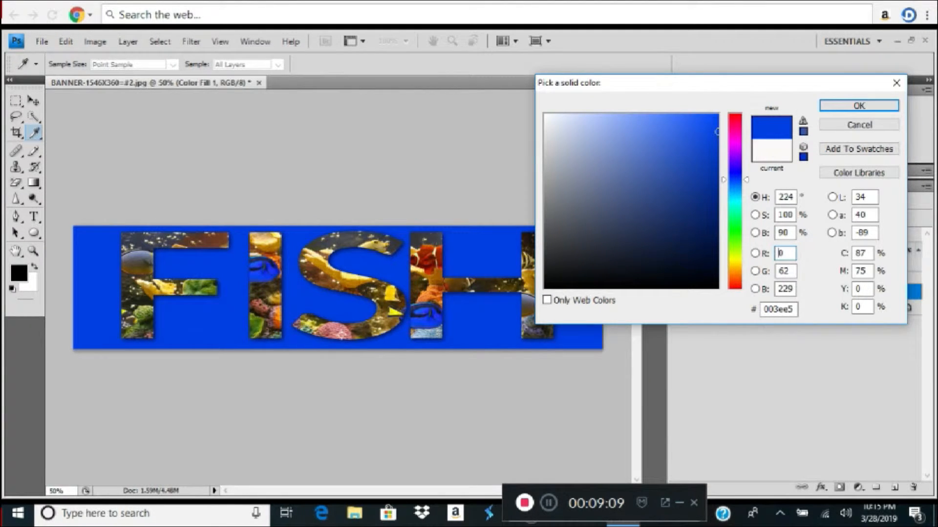
pyautogui.click(341, 334)
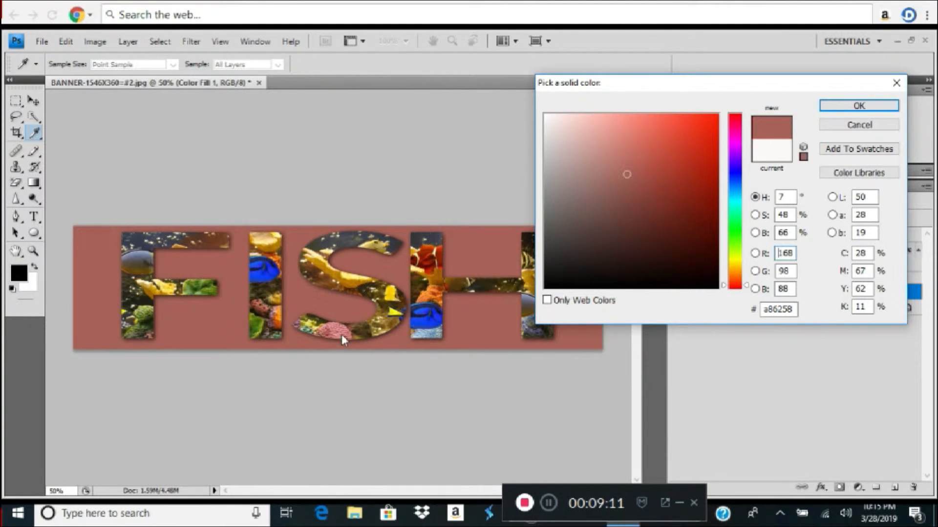
pyautogui.click(430, 265)
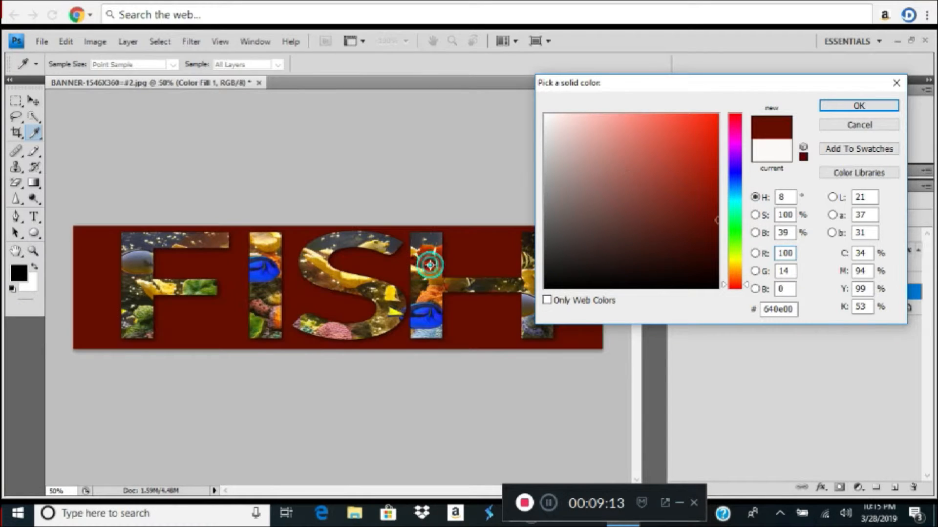
pyautogui.click(345, 283)
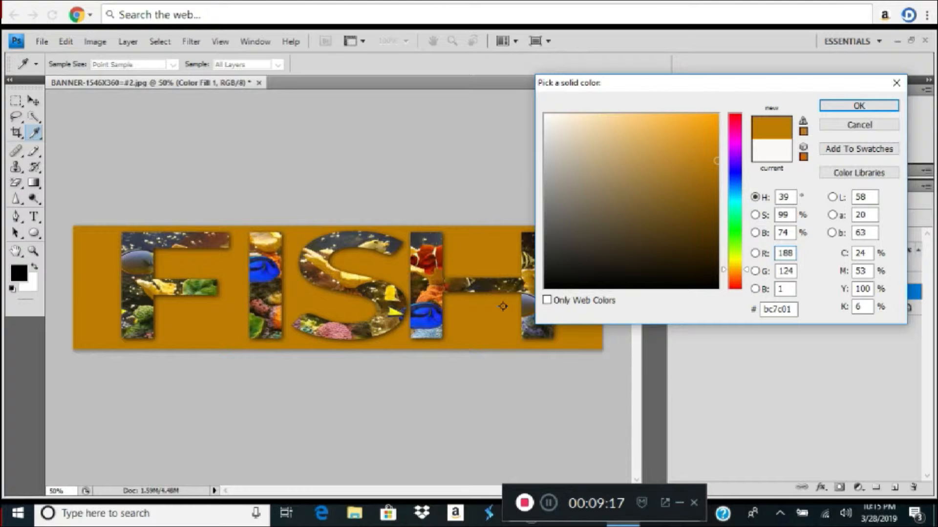
pyautogui.click(880, 106)
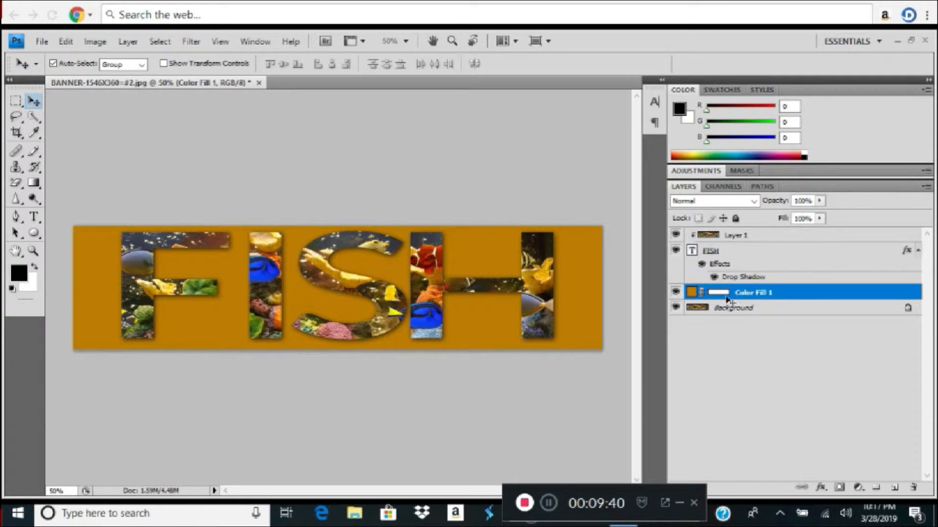
# - Set the Color Fill 1 background to off-white #fbfaf9
pyautogui.doubleClick(691, 292)
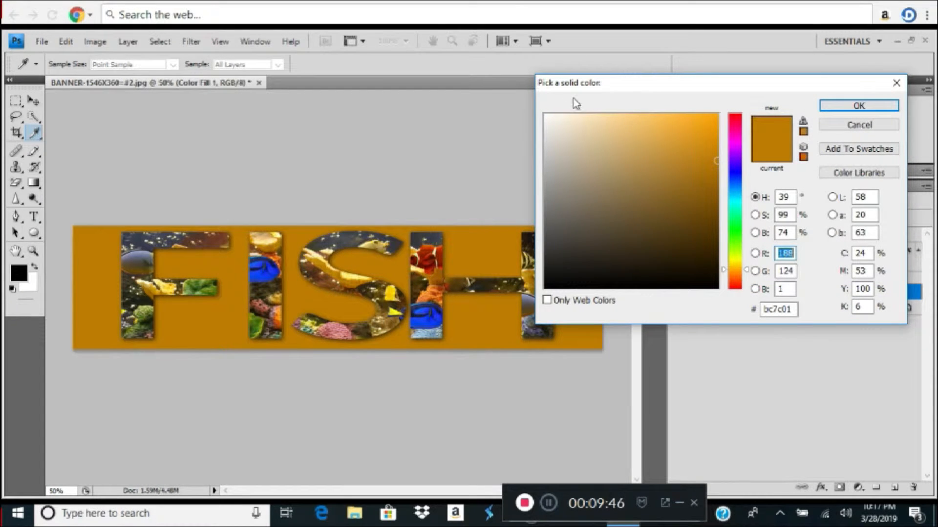
pyautogui.click(545, 117)
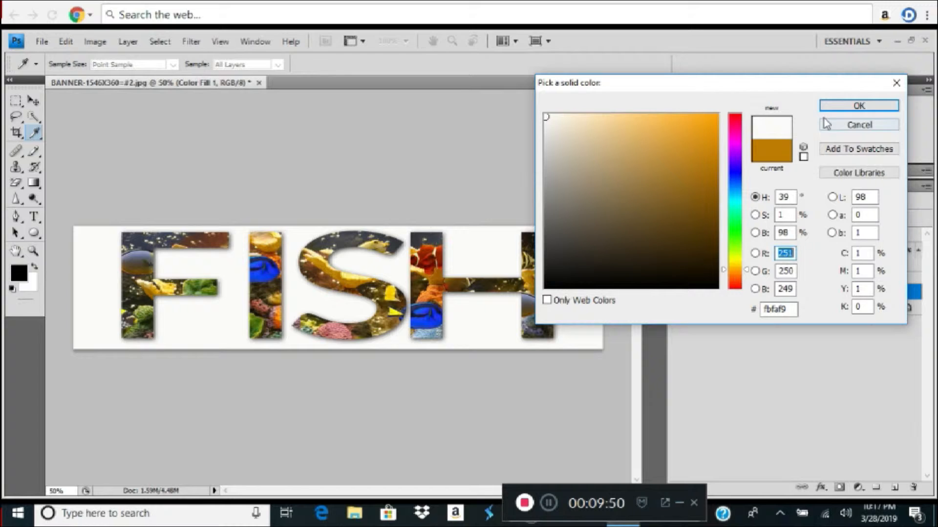
pyautogui.click(855, 104)
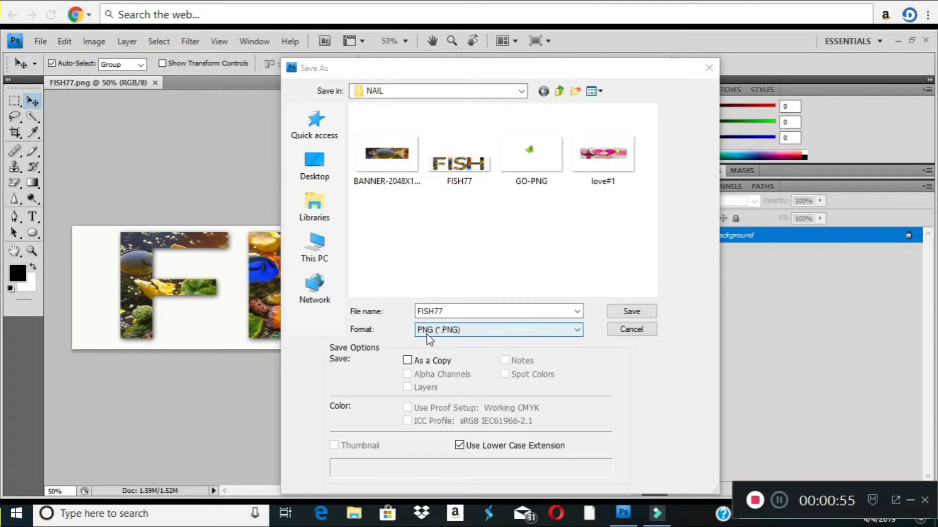
# - Save the flattened FISH image as fish2 in PNG format in the NAIL folder with interlacing set to None
pyautogui.click(448, 311)
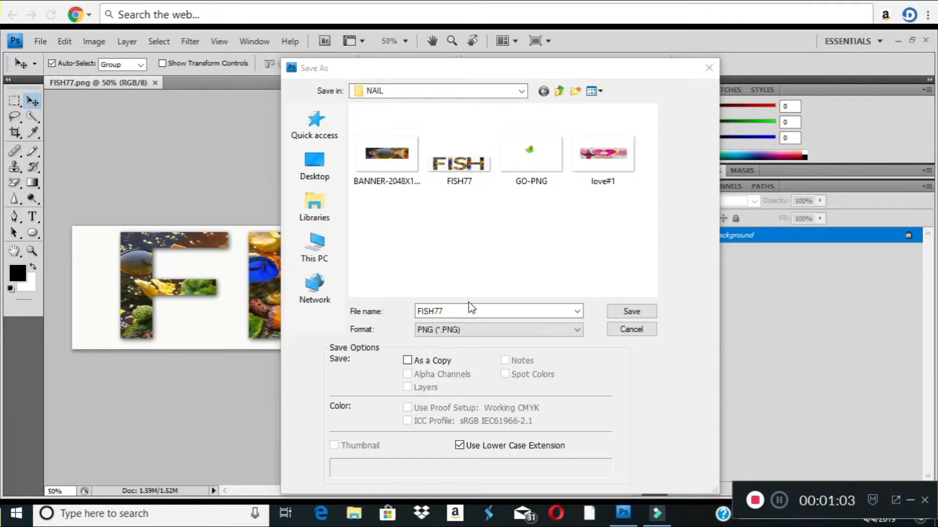
pyautogui.click(443, 311)
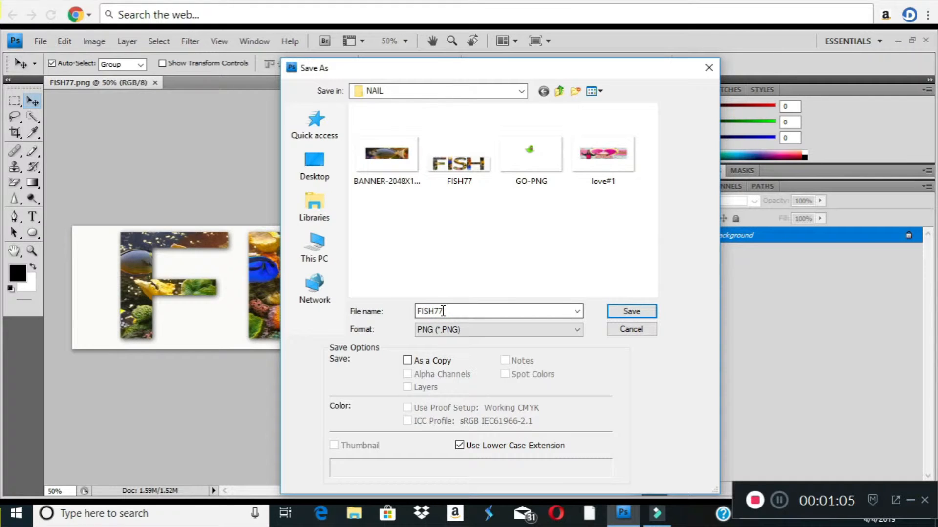
pyautogui.doubleClick(443, 311)
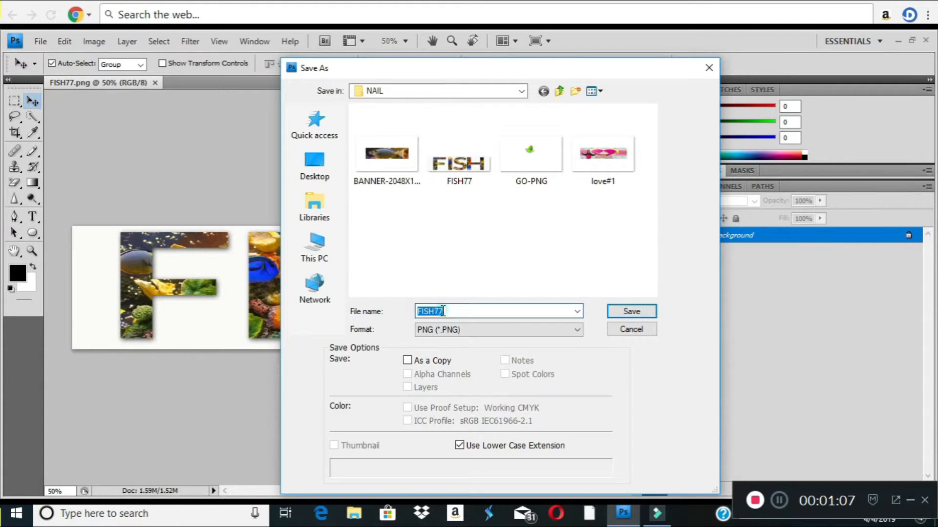
pyautogui.write('fish2')
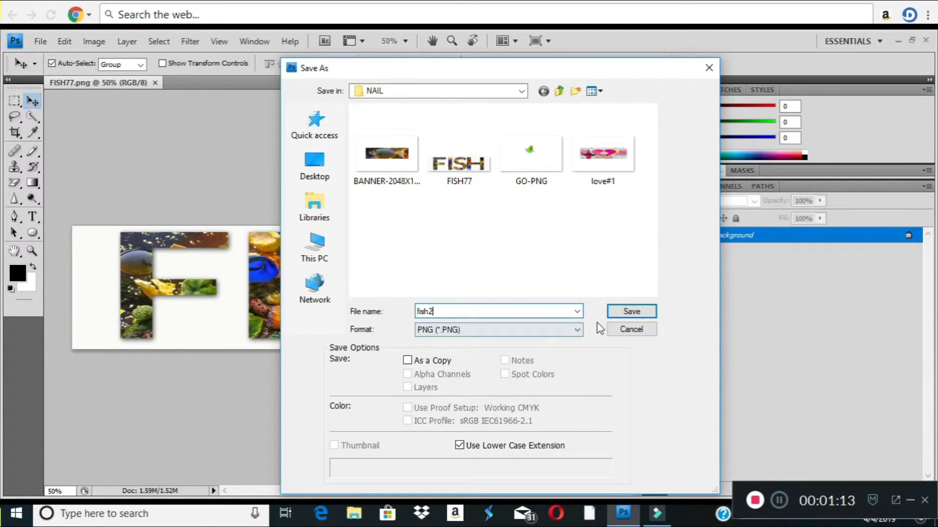
pyautogui.click(630, 314)
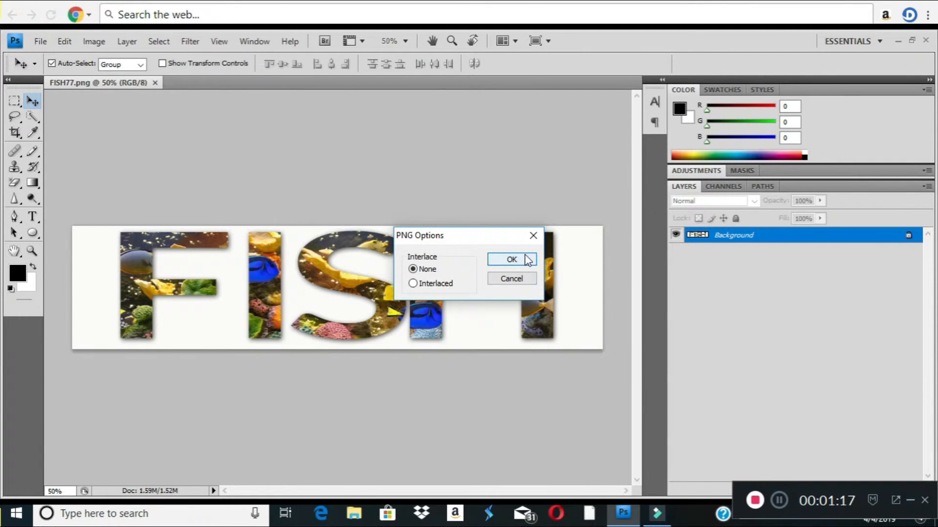
pyautogui.click(527, 261)
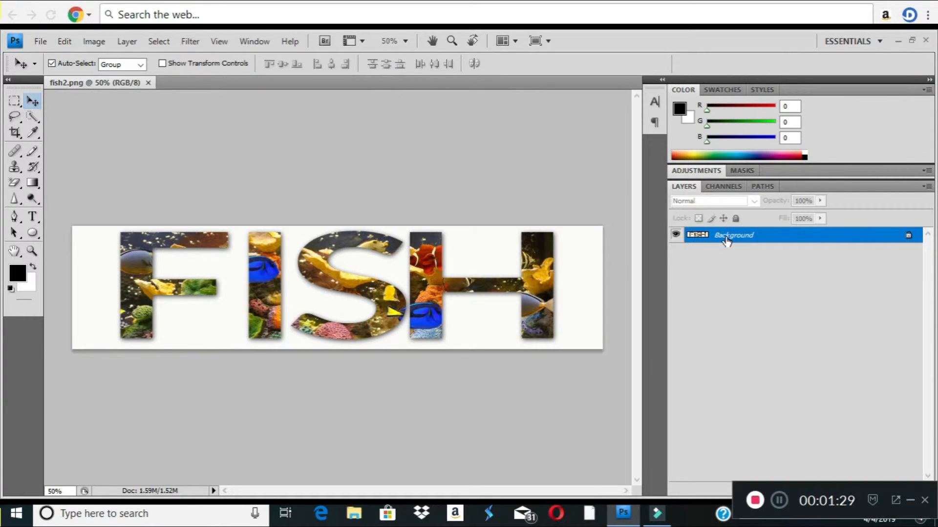
# - Duplicate the Background layer, hide the original, and erase the copy's off-white area with the Magic Eraser at tolerance 32
pyautogui.hotkey('ctrl', 'j')
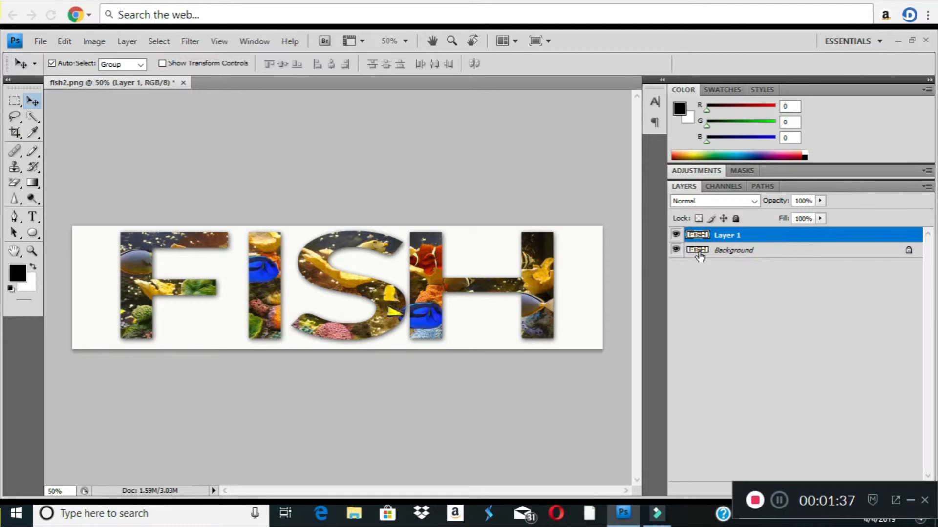
pyautogui.click(676, 250)
pyautogui.click(15, 185)
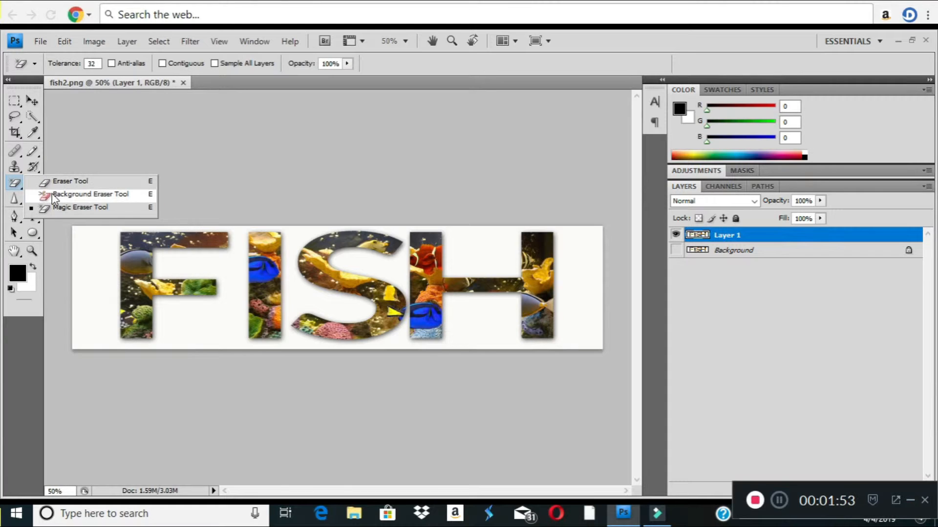
pyautogui.click(92, 210)
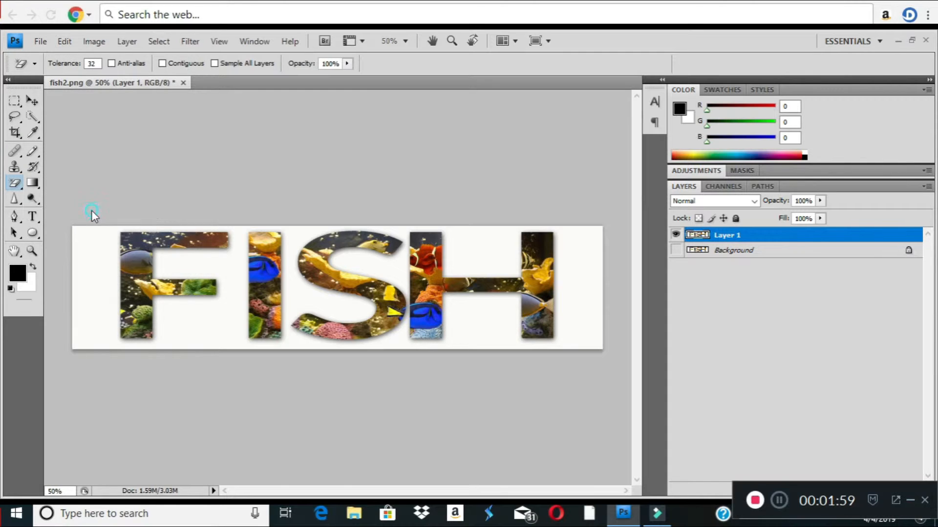
pyautogui.click(98, 257)
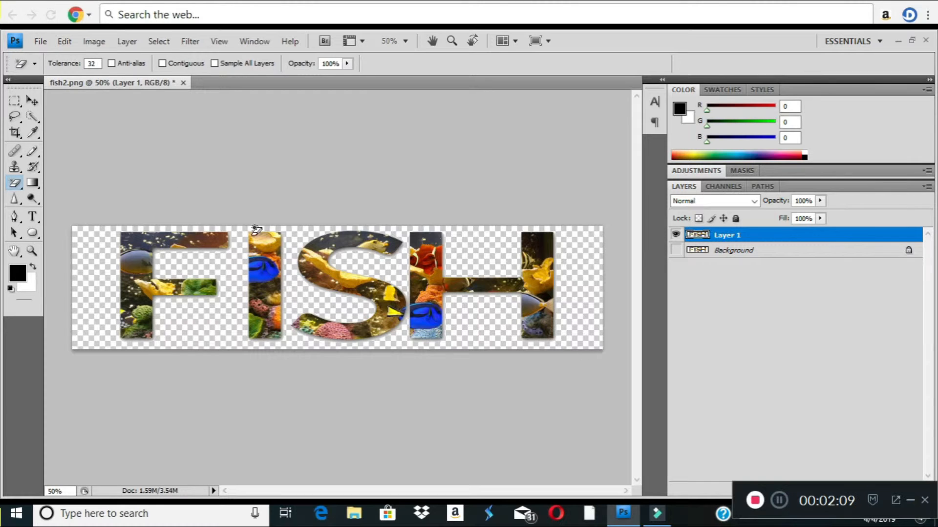
# - Move the cut-out FISH lettering on Layer 1 slightly to the right and nudge it down a little
pyautogui.click(32, 101)
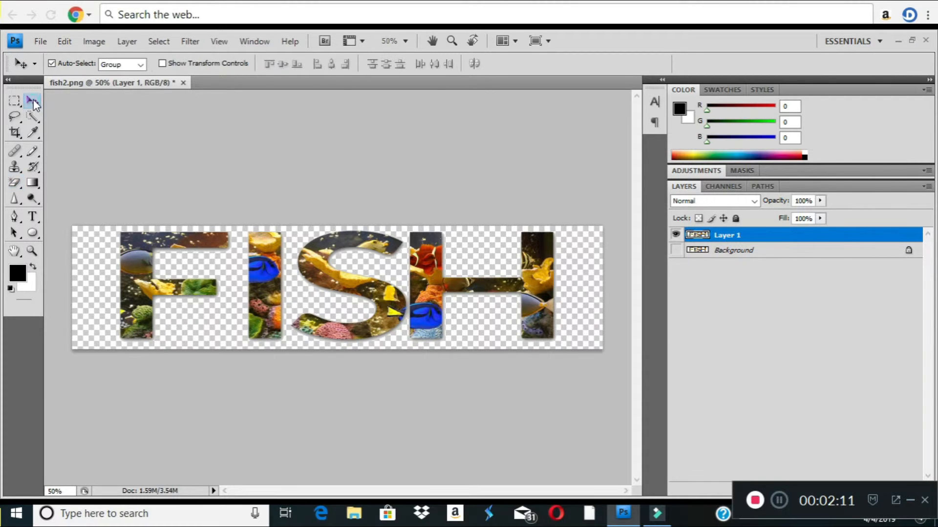
pyautogui.moveTo(272, 289)
pyautogui.mouseDown()
pyautogui.moveTo(263, 285)
pyautogui.moveTo(275, 287)
pyautogui.mouseUp()
pyautogui.press('Down')
pyautogui.press('Down')
pyautogui.press('Down')
pyautogui.press('Down')
pyautogui.press('Down')
pyautogui.press('Down')
pyautogui.press('Down')
pyautogui.press('Down')
pyautogui.press('Down')
pyautogui.press('Down')
pyautogui.press('Down')
pyautogui.press('Down')
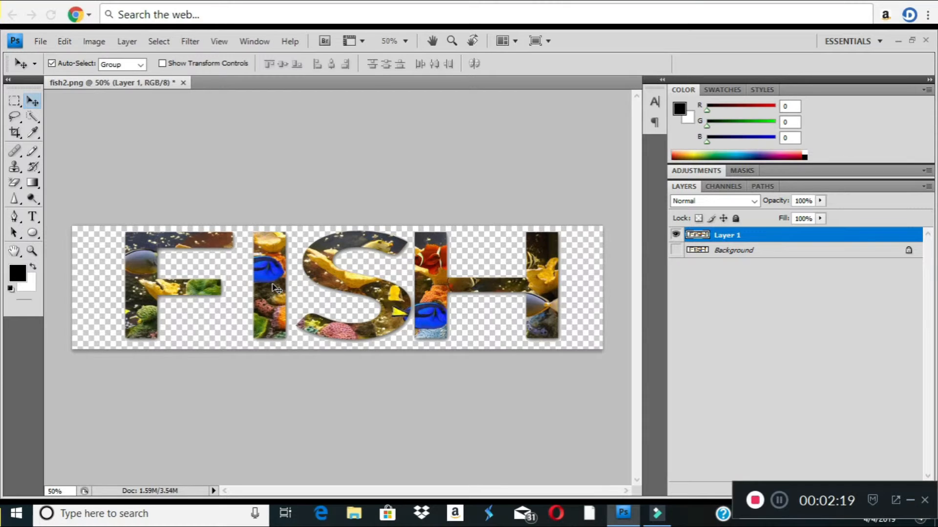
pyautogui.press('Down')
pyautogui.press('Down')
pyautogui.press('Down')
pyautogui.press('Down')
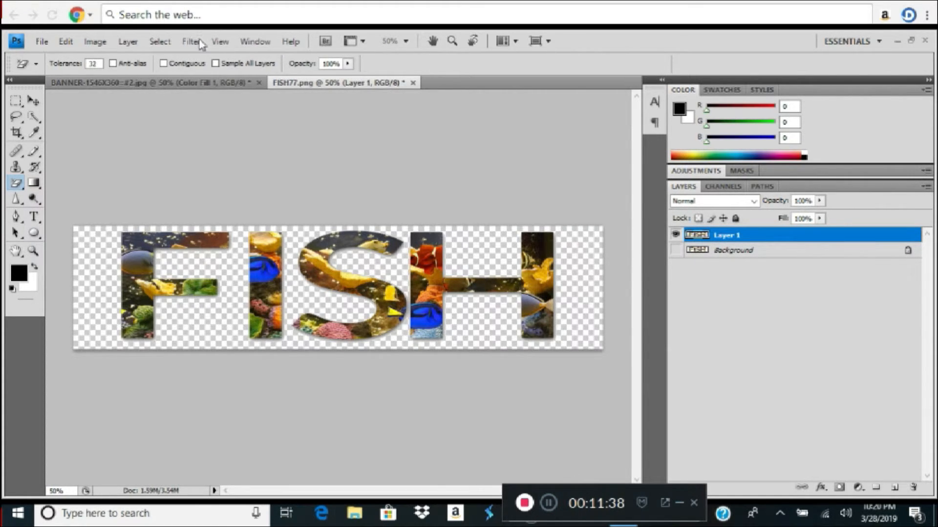
# - Select the entire canvas of the transparent FISH layer and copy it
pyautogui.click(159, 43)
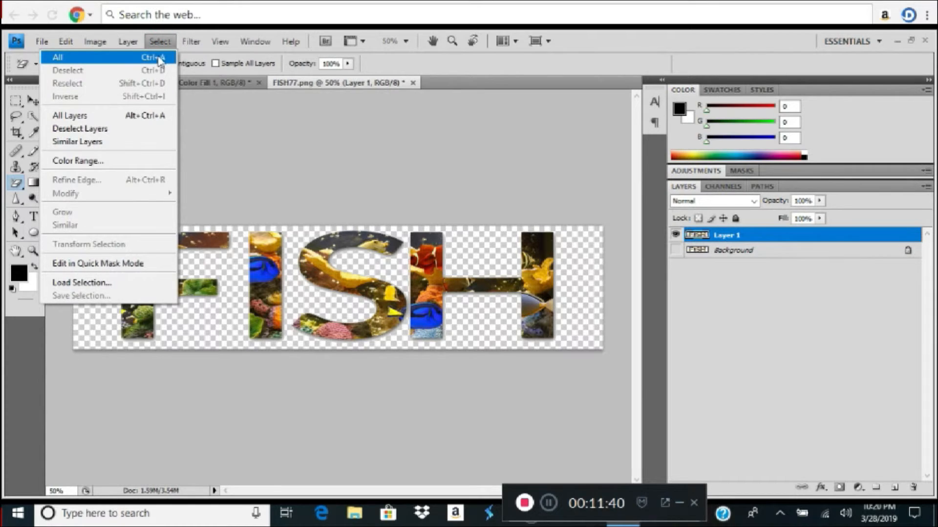
pyautogui.click(142, 58)
pyautogui.click(65, 42)
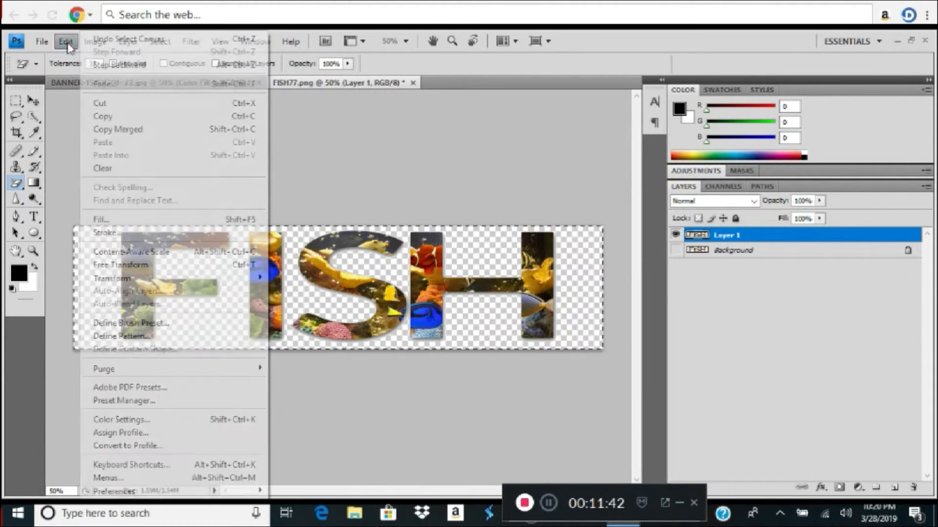
pyautogui.click(106, 119)
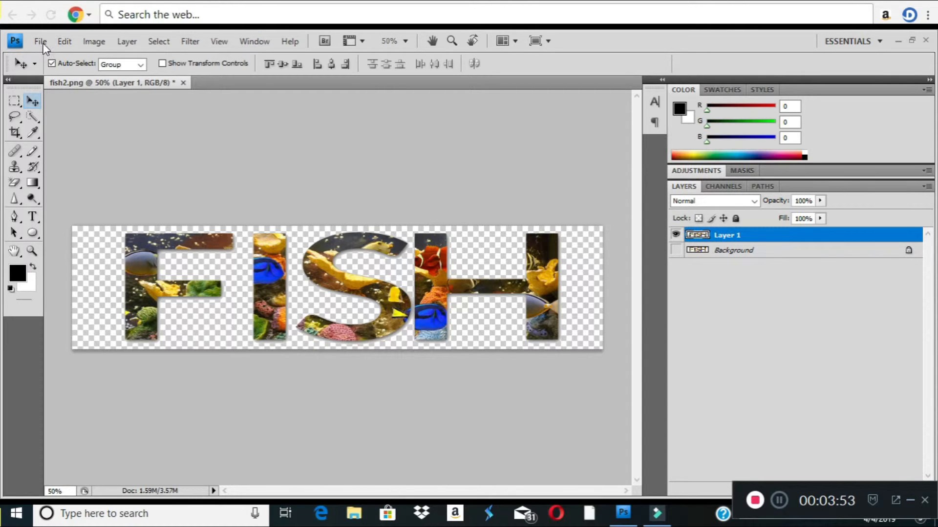
# - Open photo 19 from the fish-photo folder
pyautogui.click(38, 44)
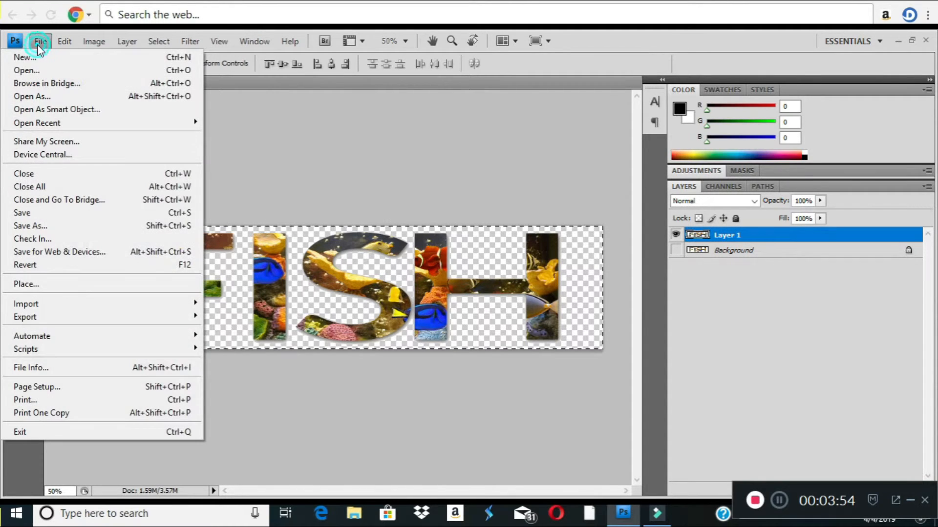
pyautogui.click(38, 74)
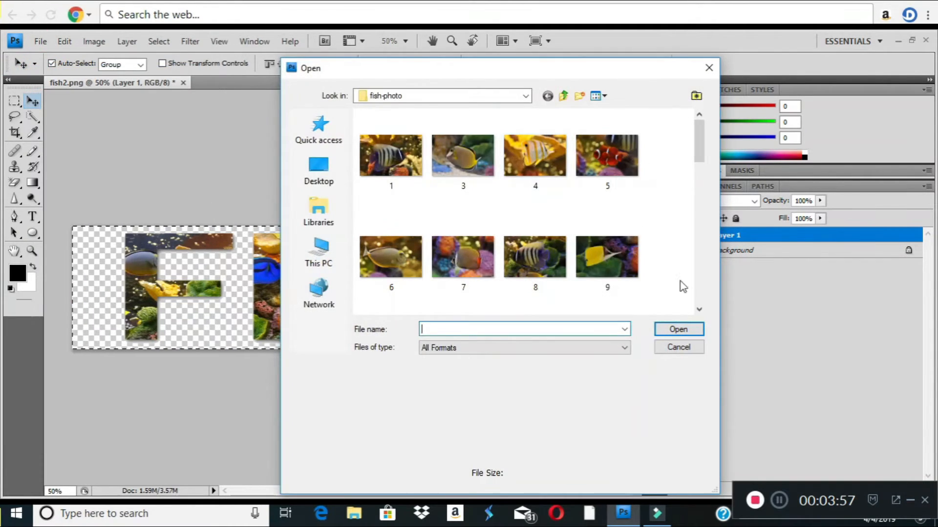
pyautogui.click(700, 310)
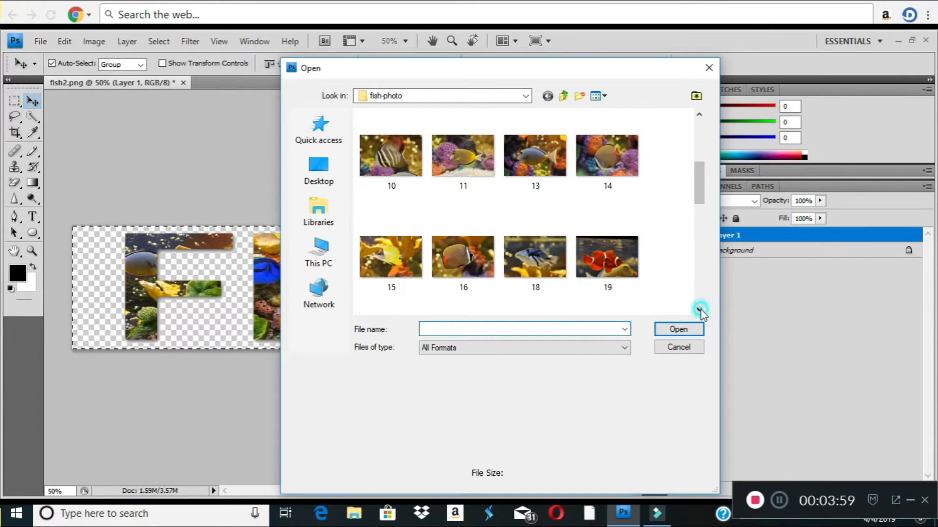
pyautogui.click(604, 204)
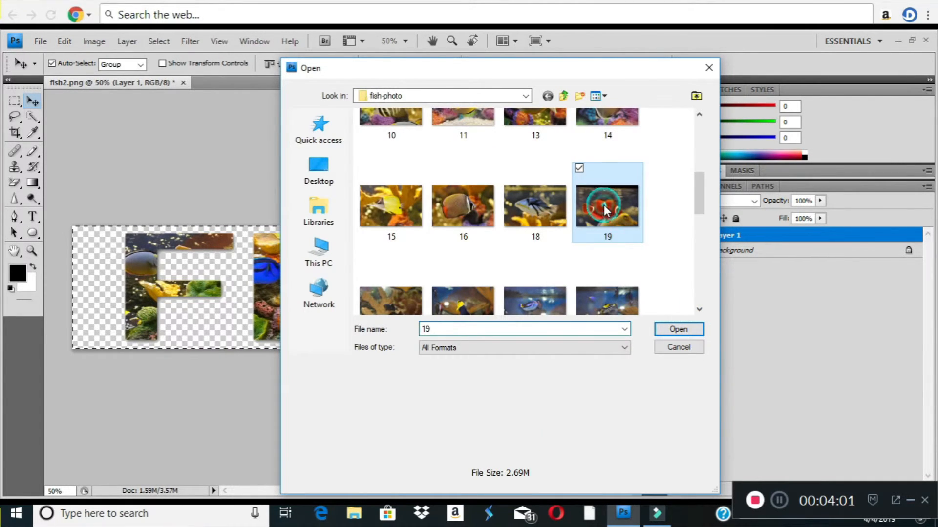
pyautogui.click(678, 330)
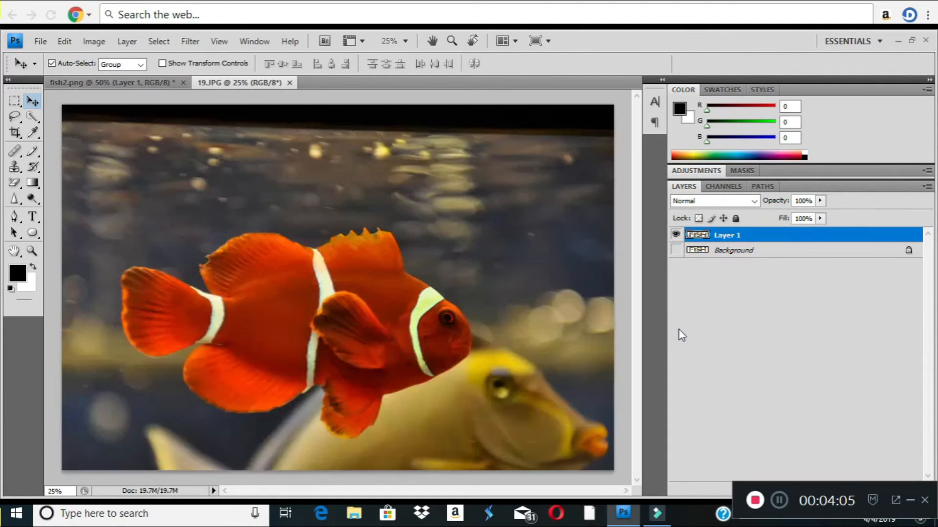
pyautogui.click(335, 177)
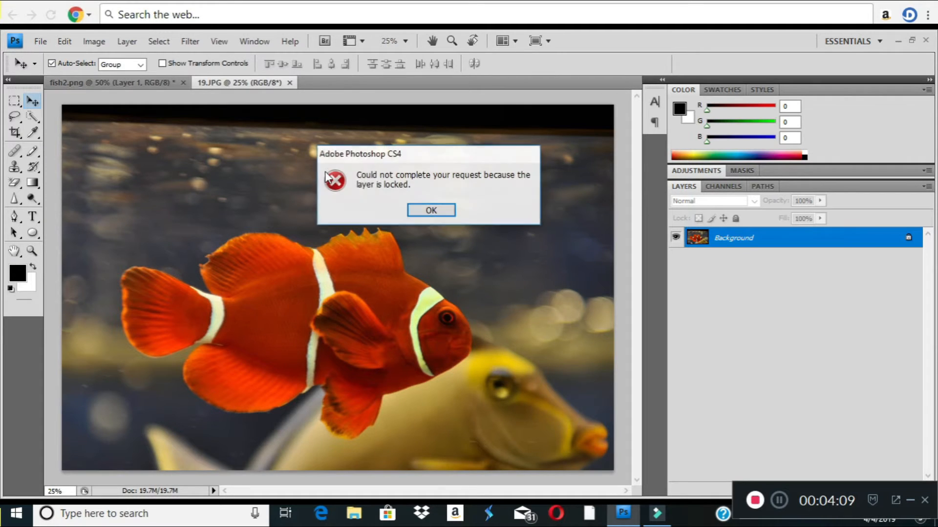
pyautogui.click(431, 210)
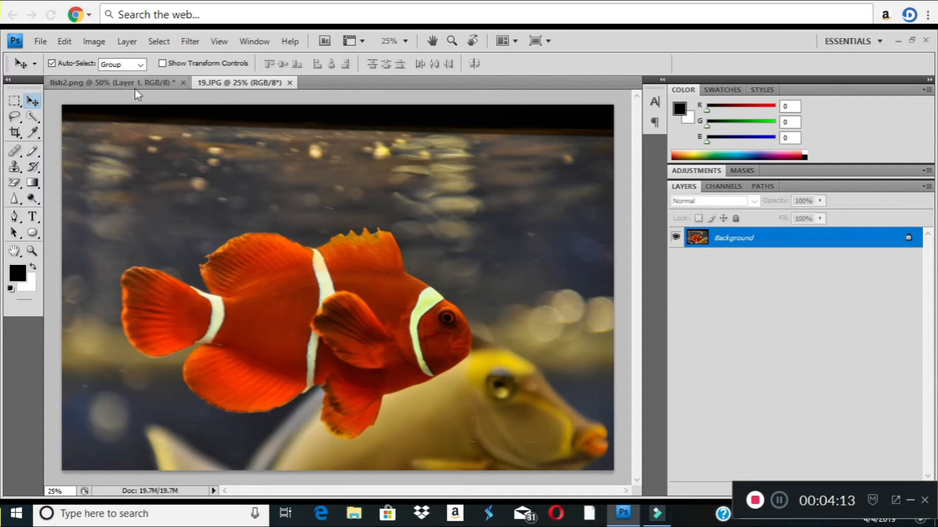
# - Paste the copied FISH lettering into the clownfish photo, accepting the color profile conversion, and move it above the fish's tail
pyautogui.click(64, 42)
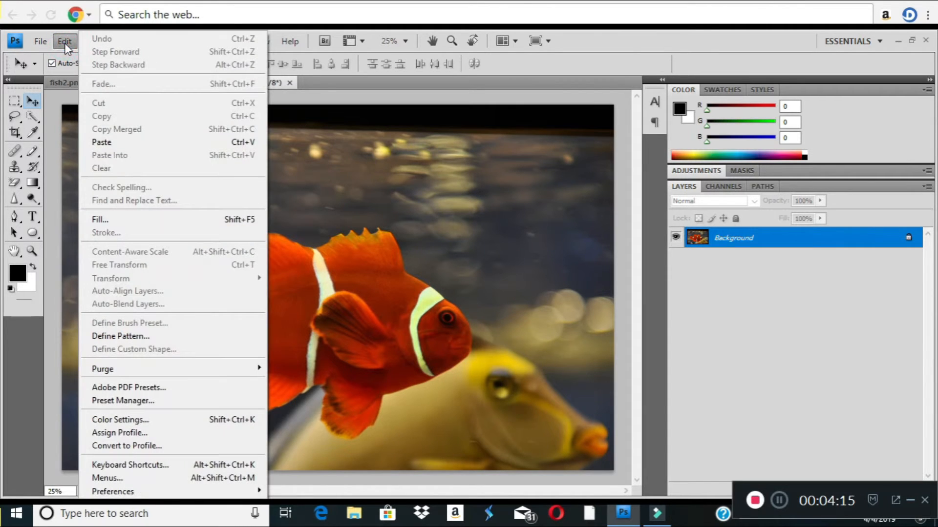
pyautogui.click(114, 143)
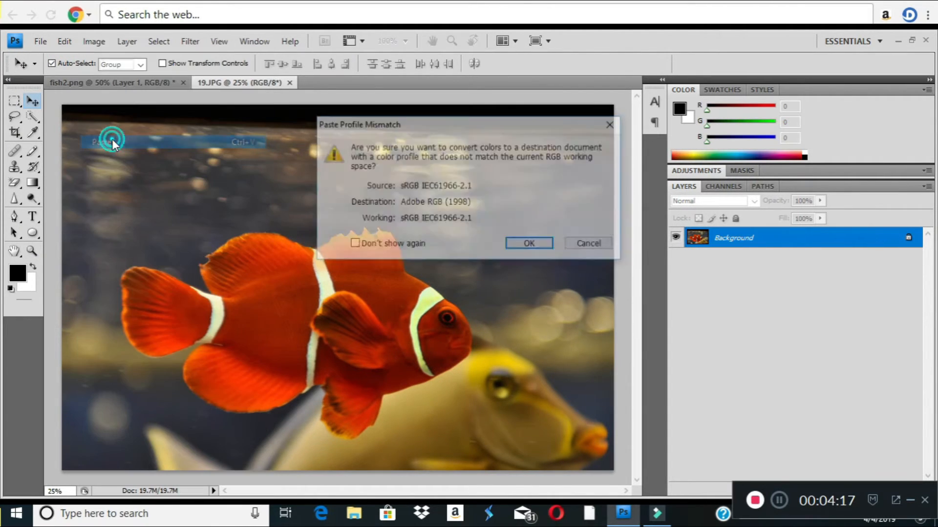
pyautogui.click(531, 245)
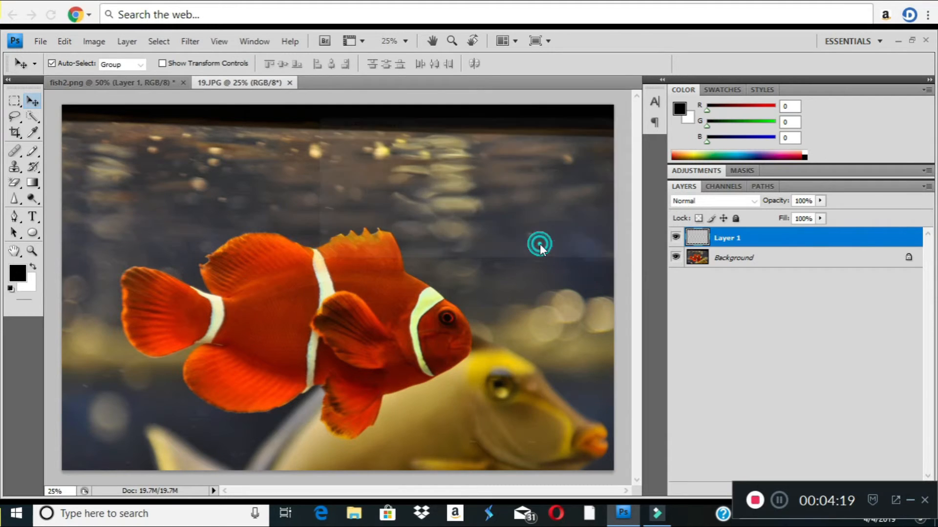
pyautogui.moveTo(360, 295); pyautogui.dragTo(234, 191)
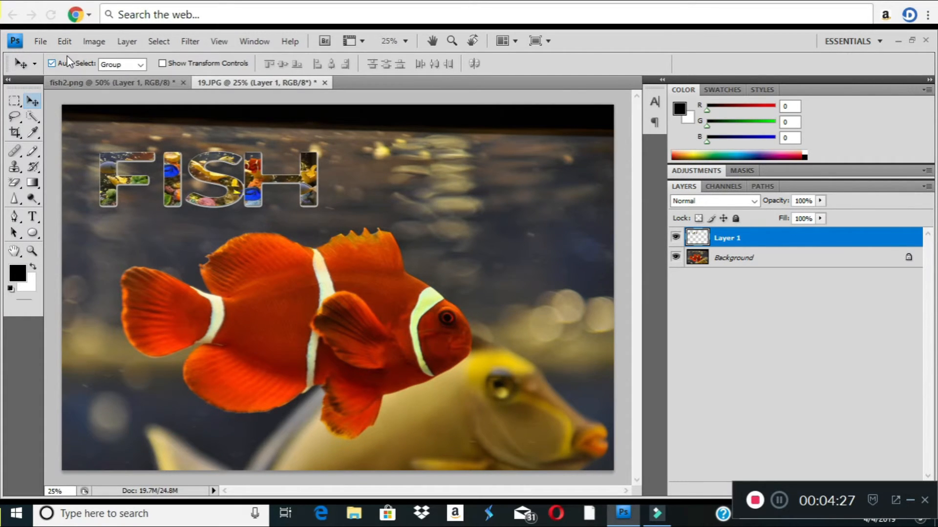
# - Enlarge the FISH lettering with Free Transform to about 130% width and 154% height, apply it, and shift the lettering slightly up and left
pyautogui.click(68, 43)
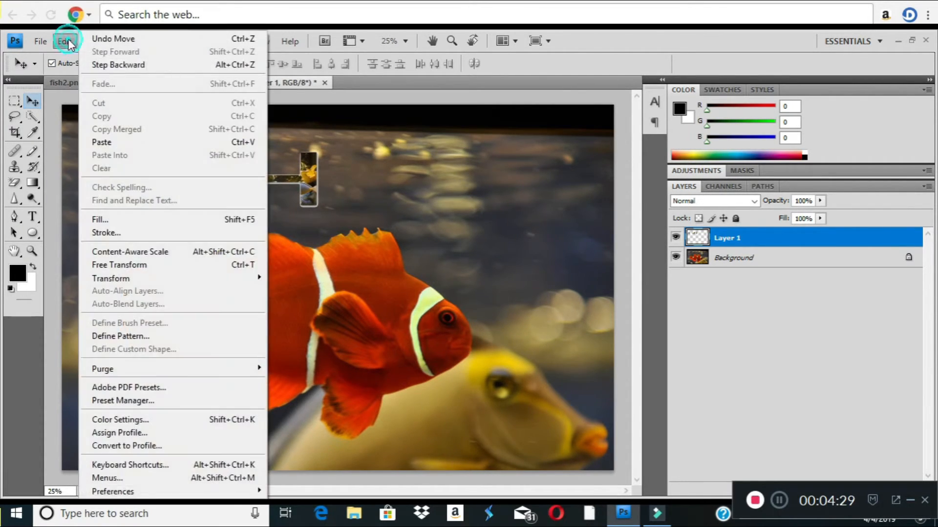
pyautogui.click(139, 266)
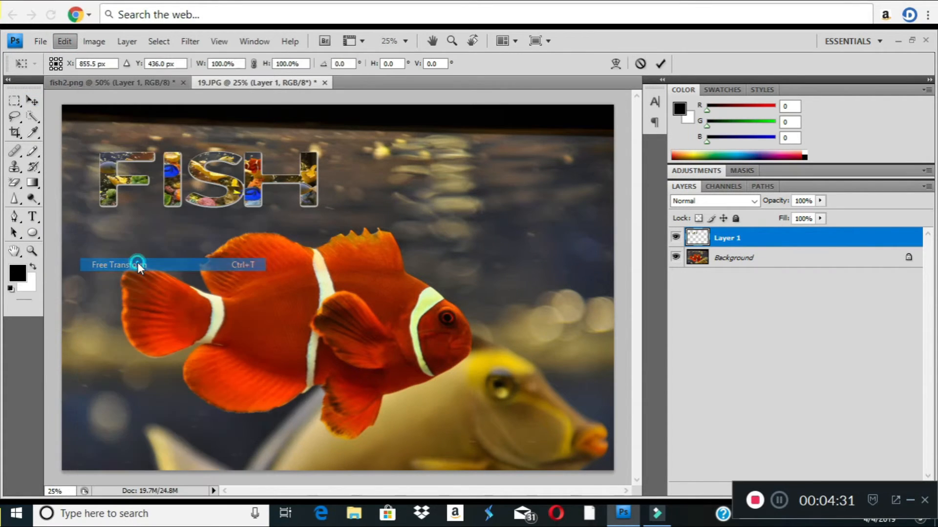
pyautogui.moveTo(319, 208); pyautogui.dragTo(387, 239)
pyautogui.click(32, 104)
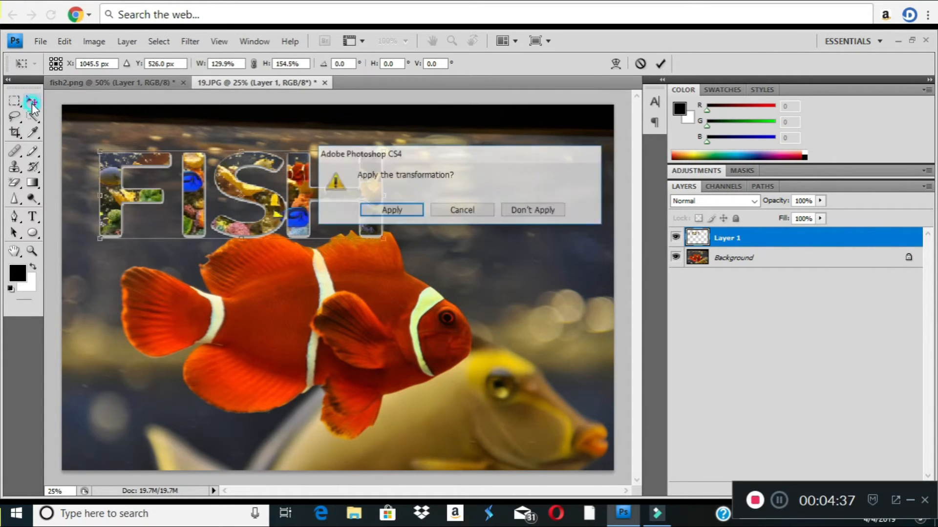
pyautogui.click(401, 210)
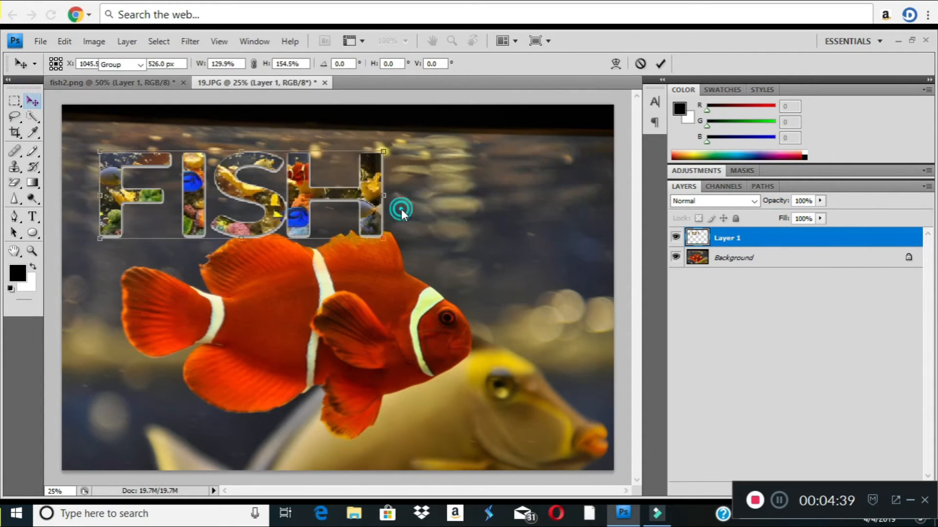
pyautogui.moveTo(313, 202); pyautogui.dragTo(295, 183)
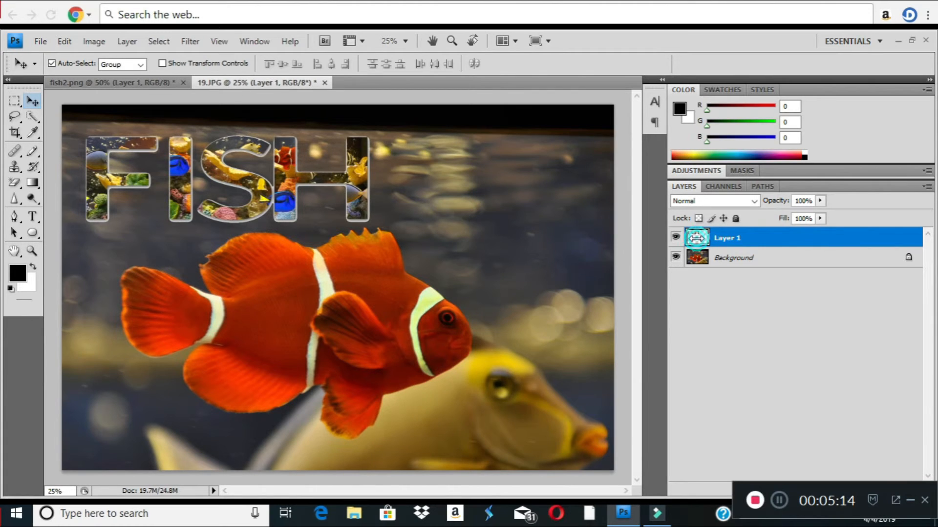
# - Add a red (#f00707) outside stroke of 10 px to the FISH lettering on Layer 1 in its blending options
pyautogui.rightClick(696, 238)
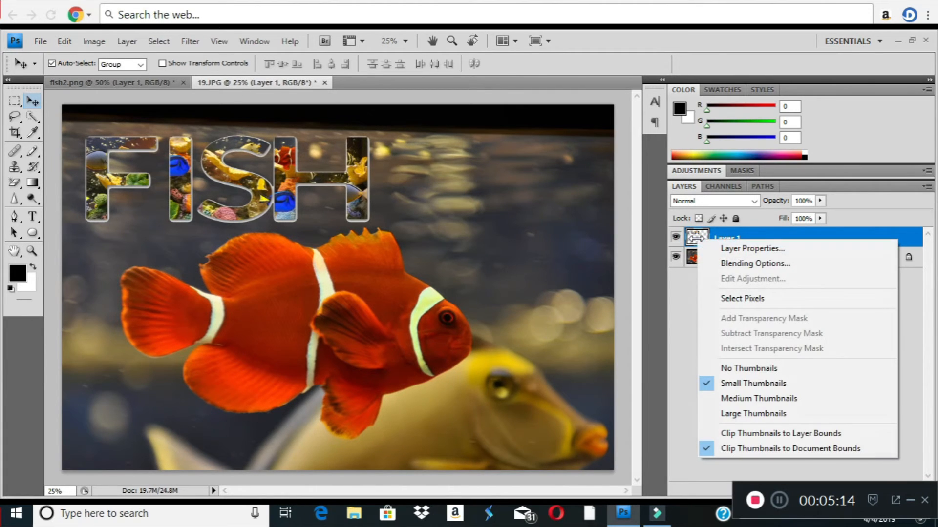
pyautogui.click(739, 266)
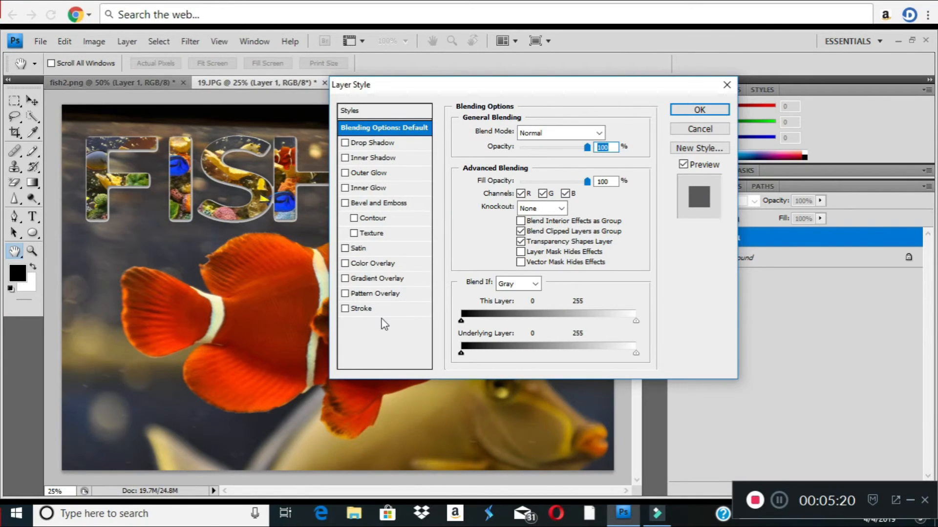
pyautogui.click(360, 309)
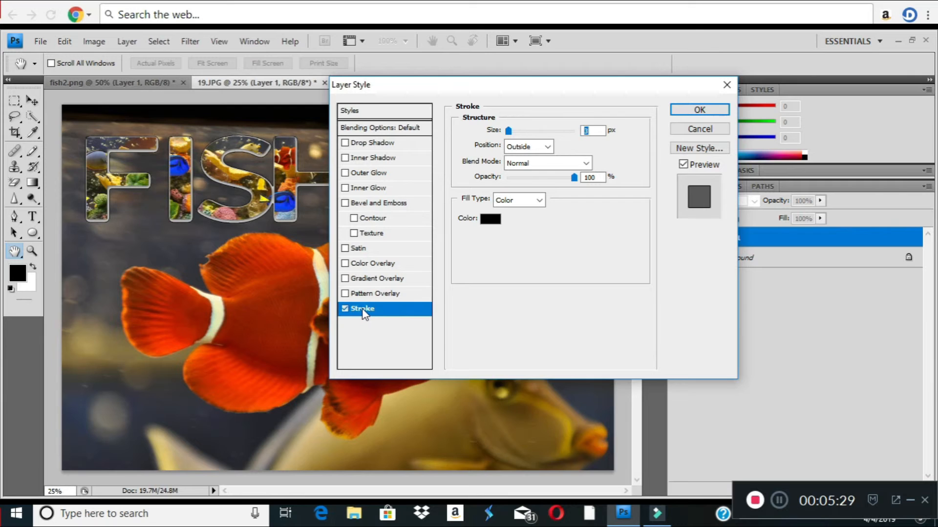
pyautogui.click(490, 219)
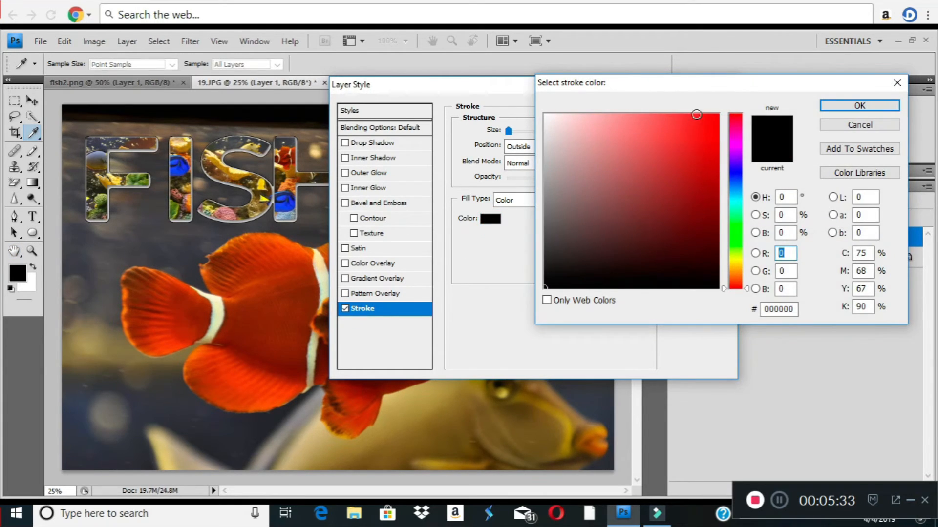
pyautogui.click(713, 125)
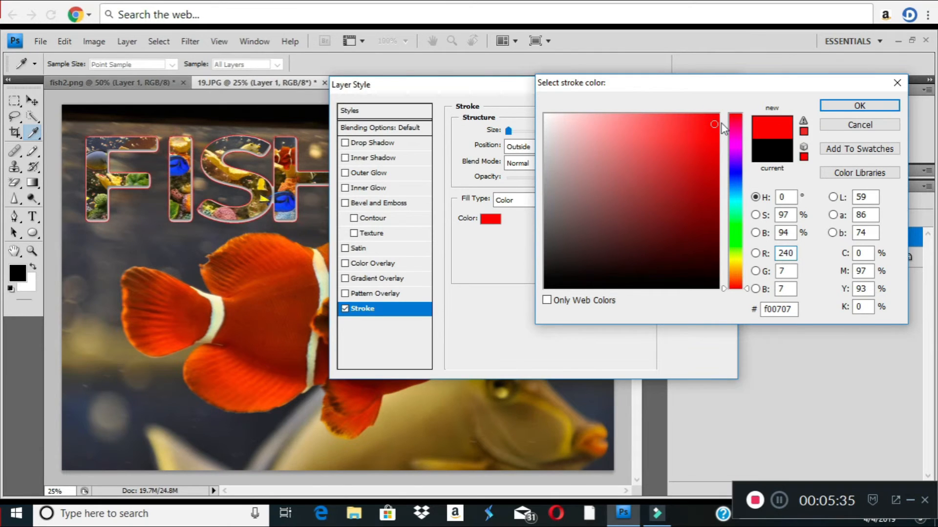
pyautogui.click(849, 106)
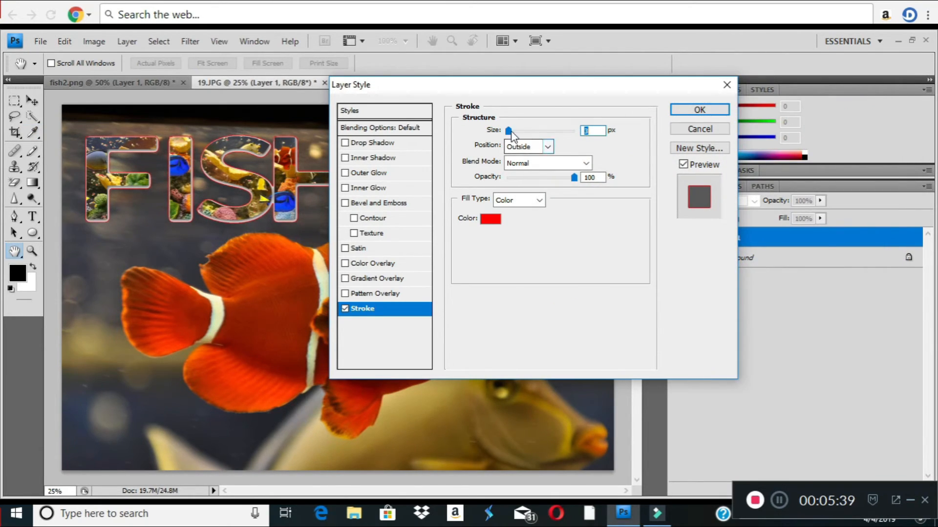
pyautogui.moveTo(509, 131); pyautogui.dragTo(513, 140)
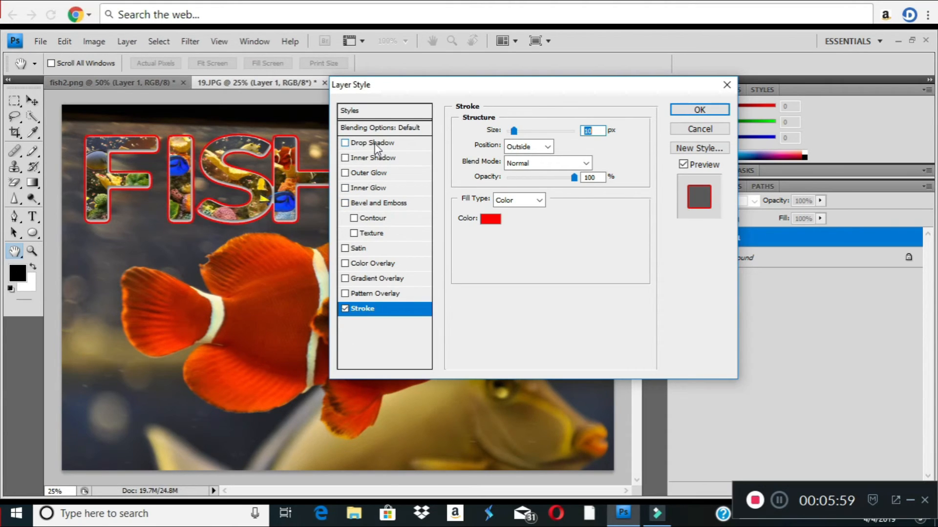
# - Add a drop shadow with its default settings to the FISH lettering, apply the layer style, and nudge the lettering slightly up and left
pyautogui.click(355, 144)
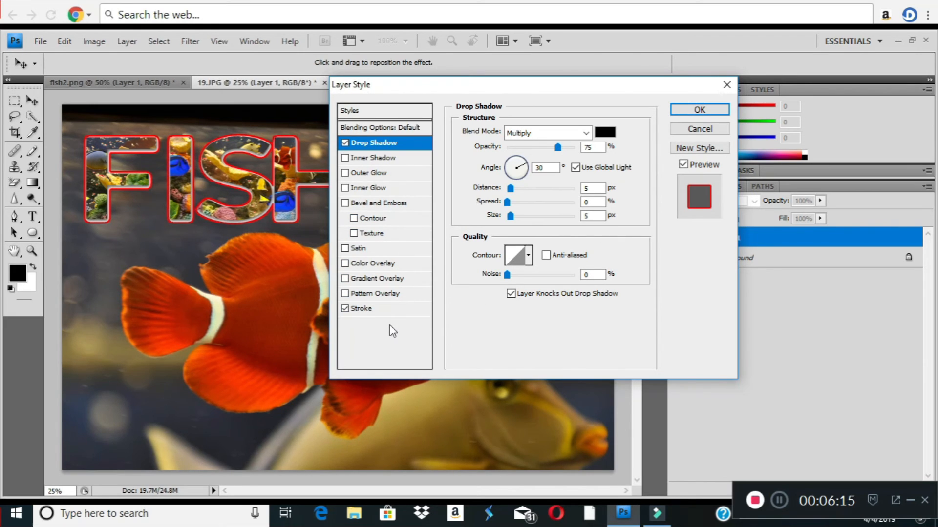
pyautogui.click(707, 112)
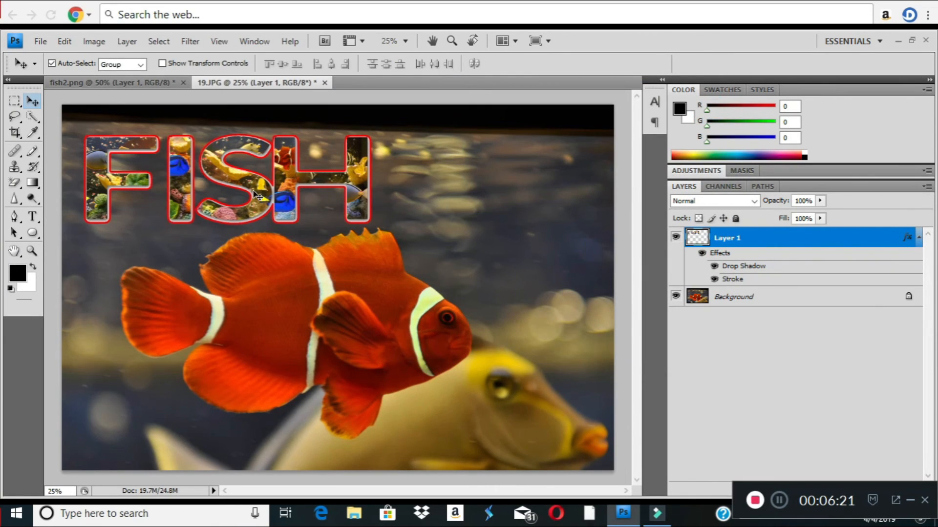
pyautogui.moveTo(257, 195)
pyautogui.mouseDown()
pyautogui.moveTo(291, 201)
pyautogui.moveTo(258, 193)
pyautogui.mouseUp()
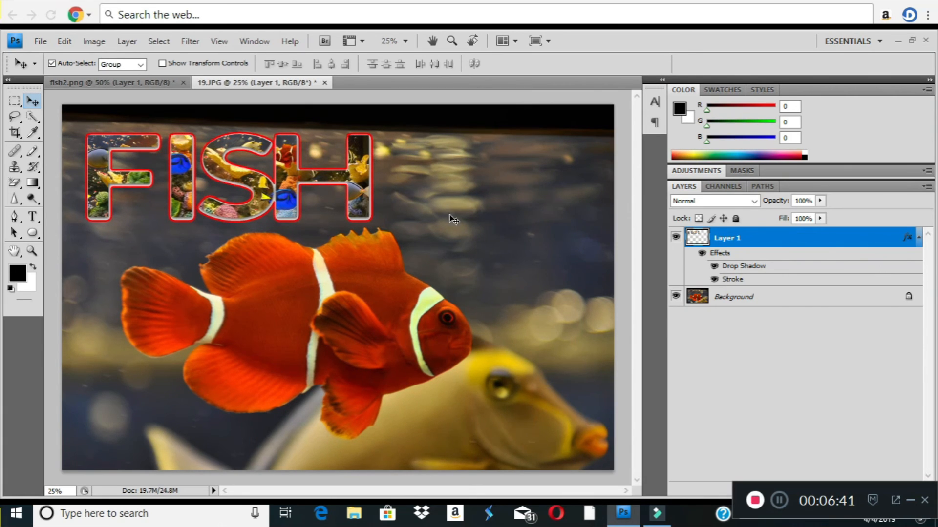
pyautogui.moveTo(264, 197); pyautogui.dragTo(256, 191)
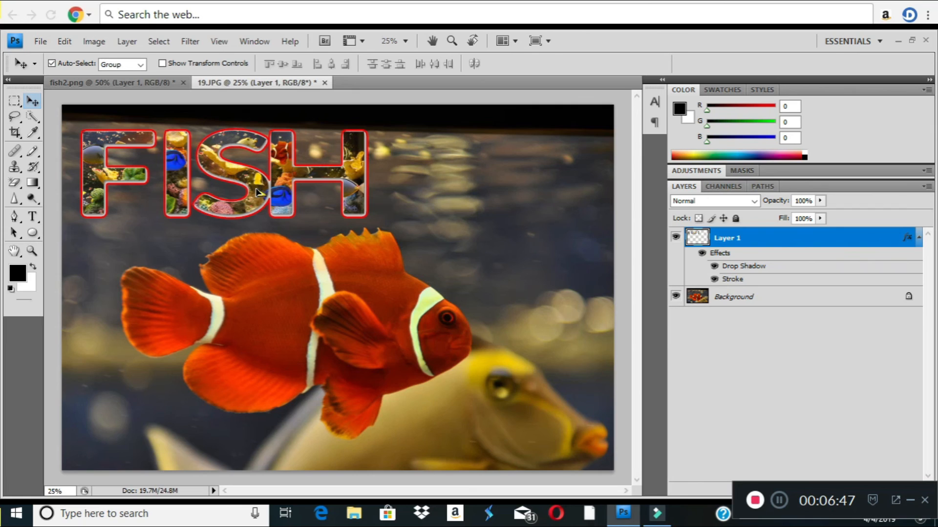